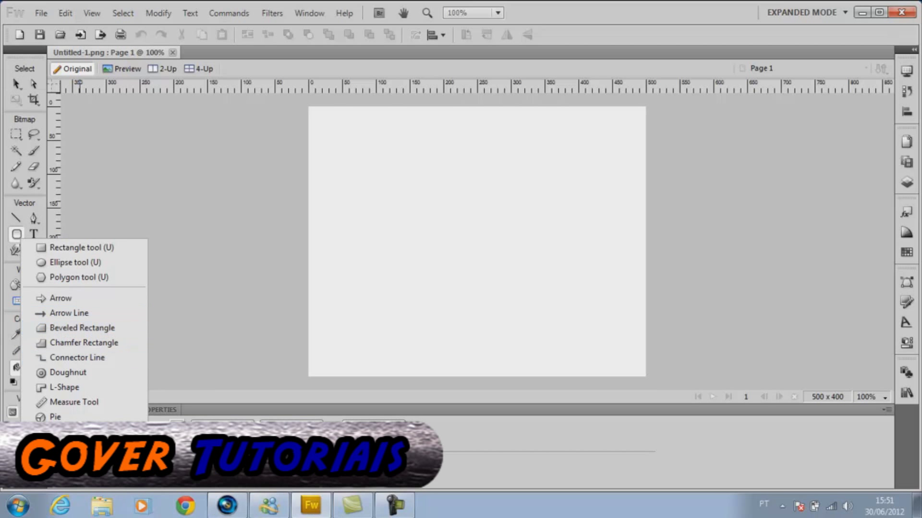
Draw a black rounded rectangle about 351 by 50 px, fully round its ends, and shift it partly past the canvas's left edge.
{"action": "left_click_drag", "start_coordinate": [325, 259], "coordinate": [558, 296]}
{"action": "key", "text": "v"}
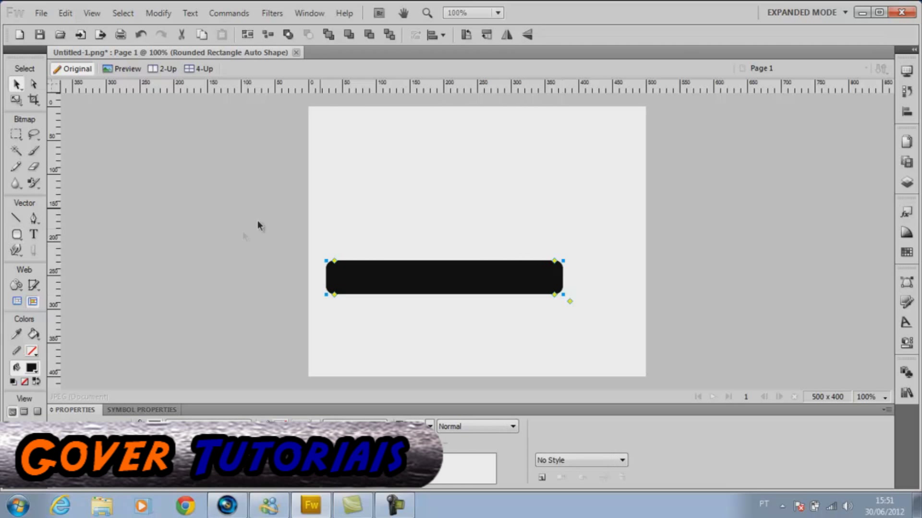
{"action": "left_click", "coordinate": [17, 86]}
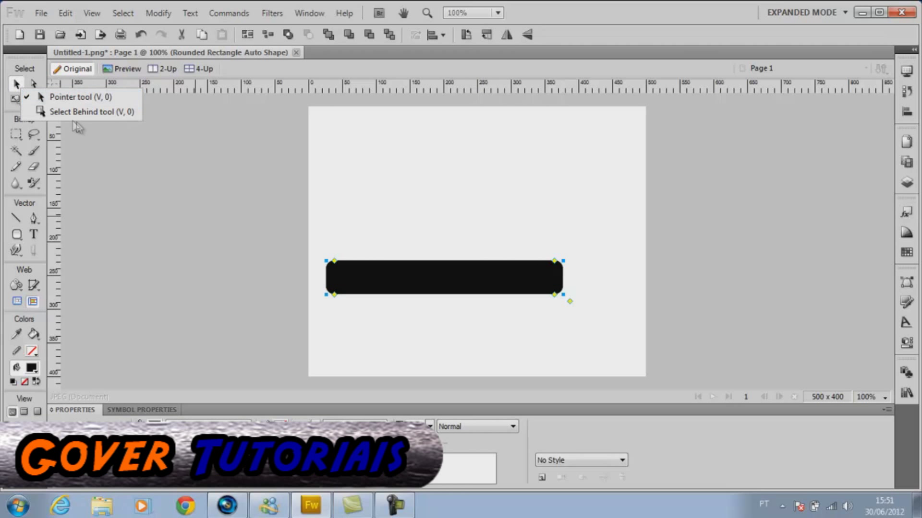
{"action": "left_click", "coordinate": [77, 97]}
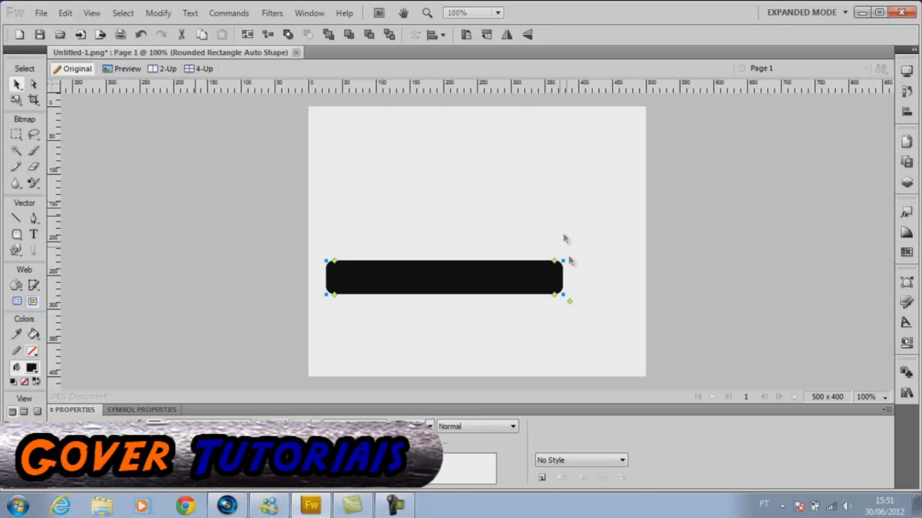
{"action": "left_click_drag", "start_coordinate": [554, 262], "coordinate": [470, 284]}
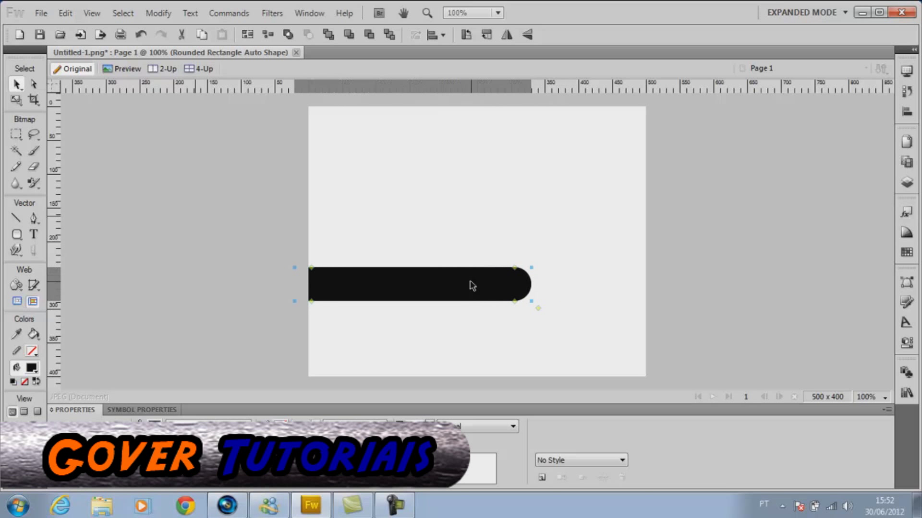
{"action": "left_click", "coordinate": [462, 374]}
Apply the Line-Diag 2 texture to the black bar's solid fill.
{"action": "left_click", "coordinate": [332, 295]}
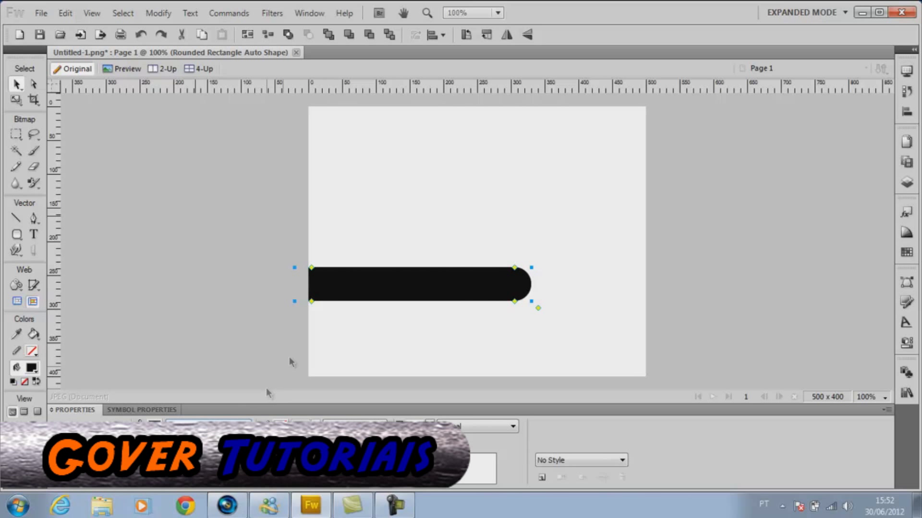
{"action": "left_click", "coordinate": [225, 475]}
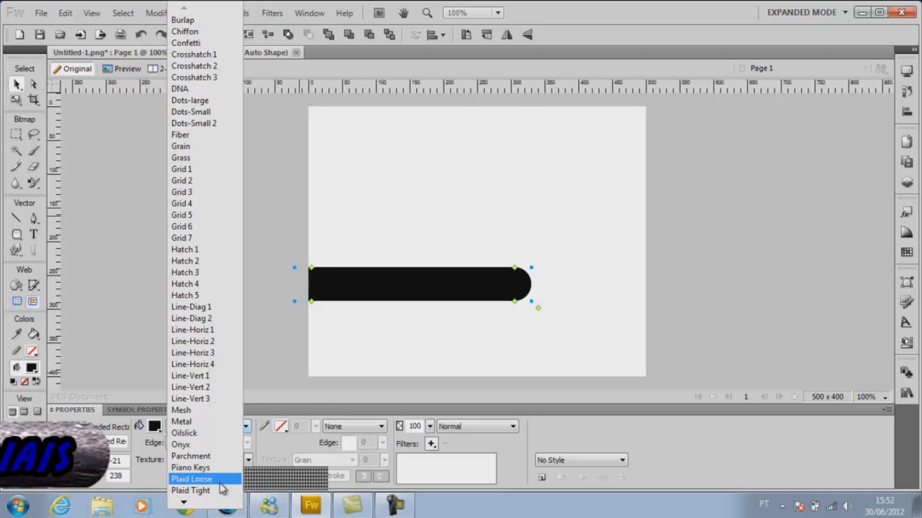
{"action": "left_click", "coordinate": [212, 319]}
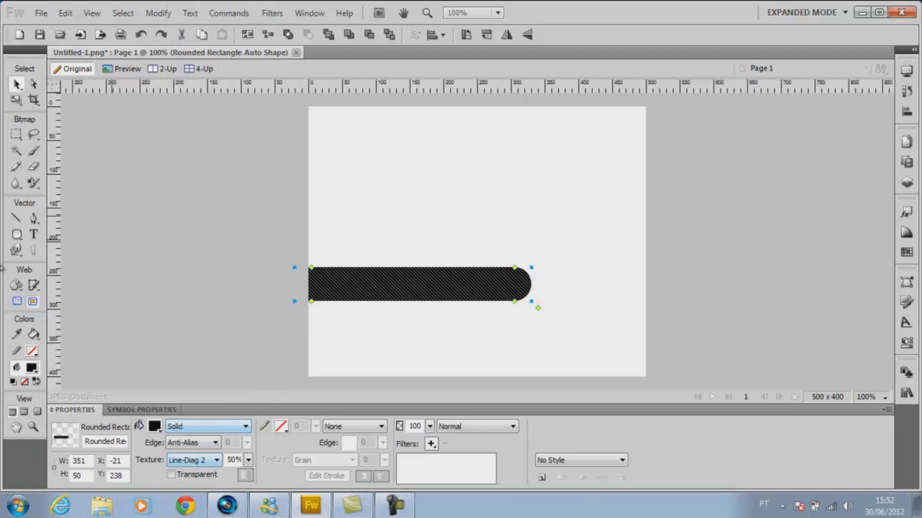
Add the text "Gover tutorias" over the bar and colour it white.
{"action": "left_click", "coordinate": [33, 234]}
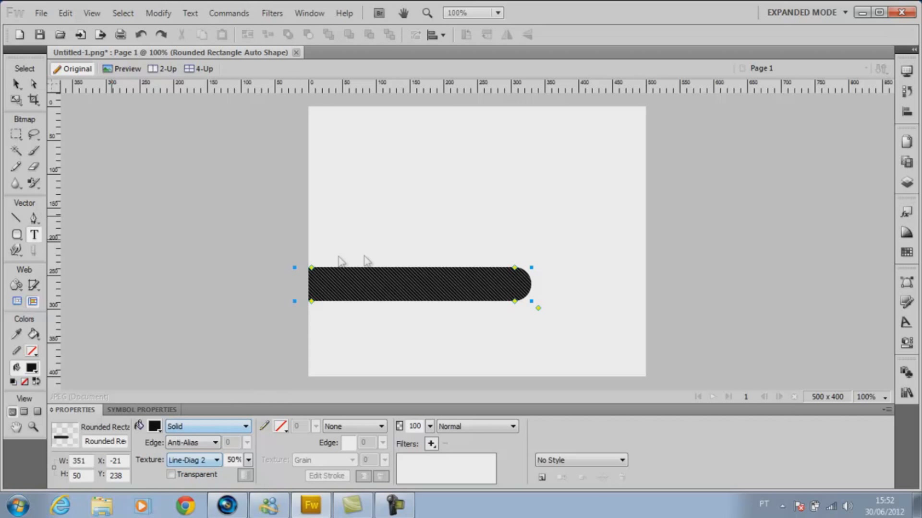
{"action": "left_click", "coordinate": [348, 284]}
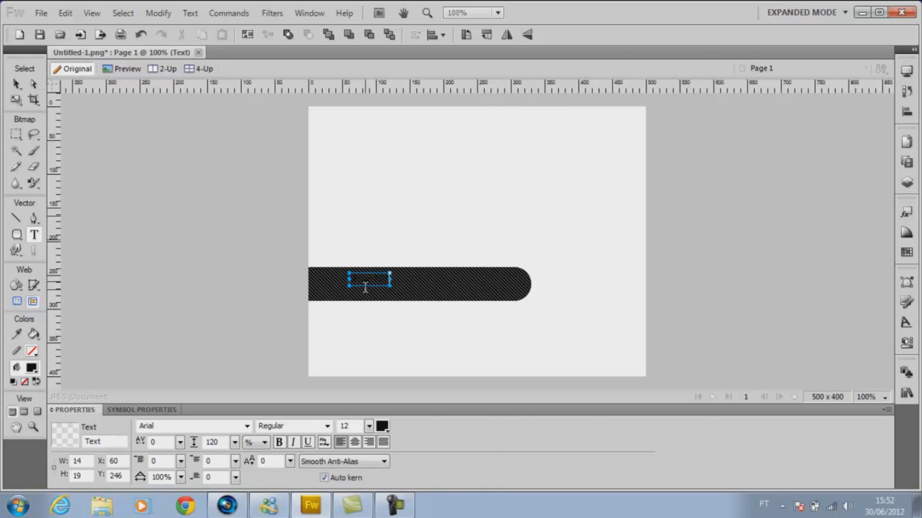
{"action": "double_click", "coordinate": [365, 287]}
{"action": "left_click", "coordinate": [372, 427]}
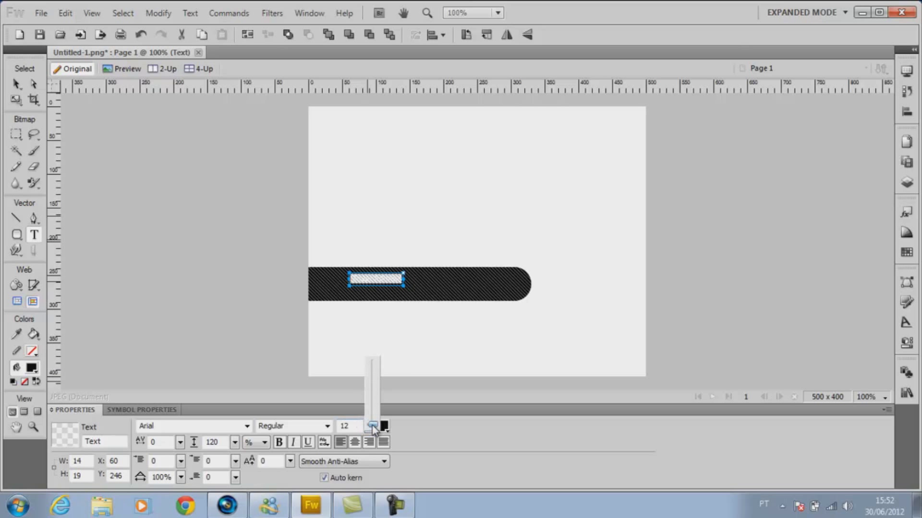
{"action": "left_click", "coordinate": [382, 426]}
{"action": "left_click", "coordinate": [387, 368]}
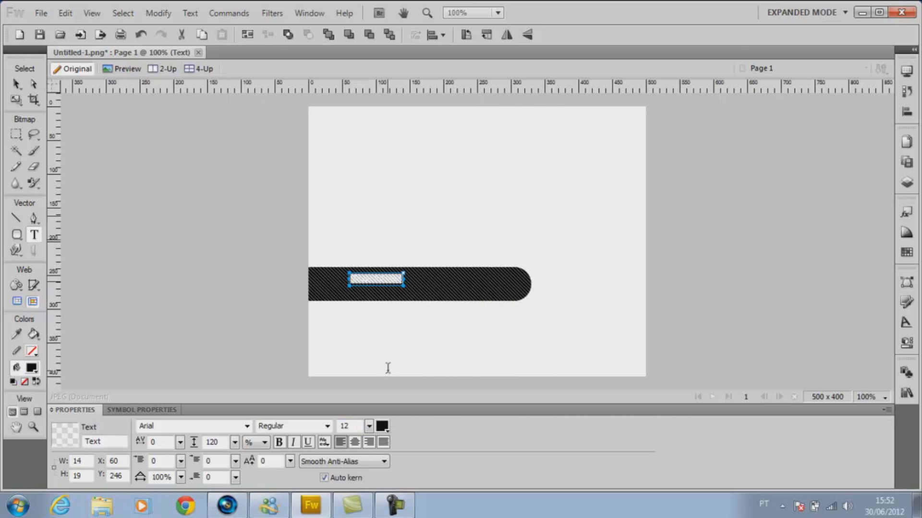
{"action": "left_click", "coordinate": [382, 426]}
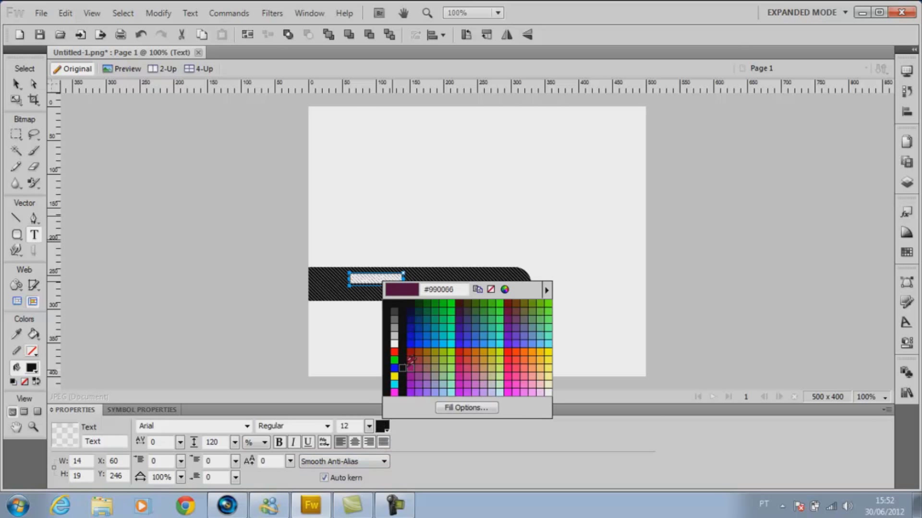
{"action": "left_click", "coordinate": [394, 343]}
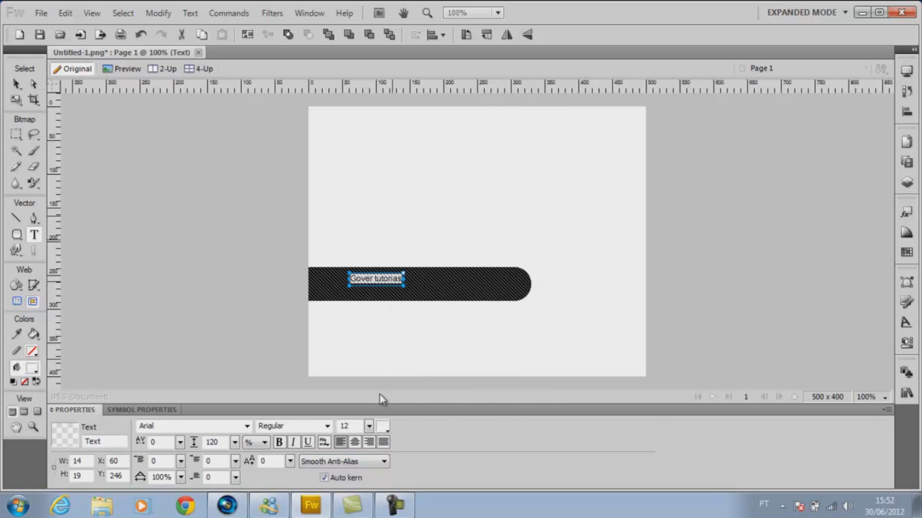
Set the "Gover tutorias" text size to 42 and position the text centrally inside the bar.
{"action": "left_click", "coordinate": [369, 426]}
{"action": "left_click_drag", "start_coordinate": [370, 431], "coordinate": [372, 408]}
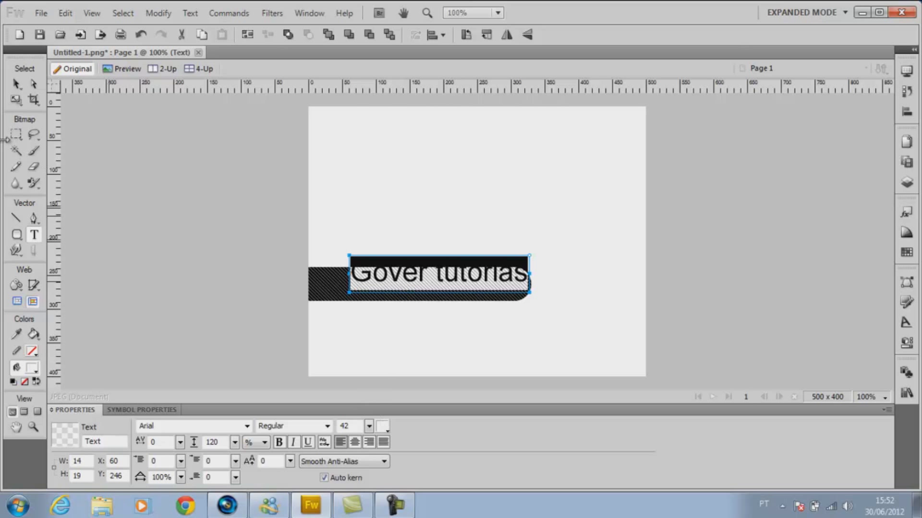
{"action": "left_click", "coordinate": [16, 84]}
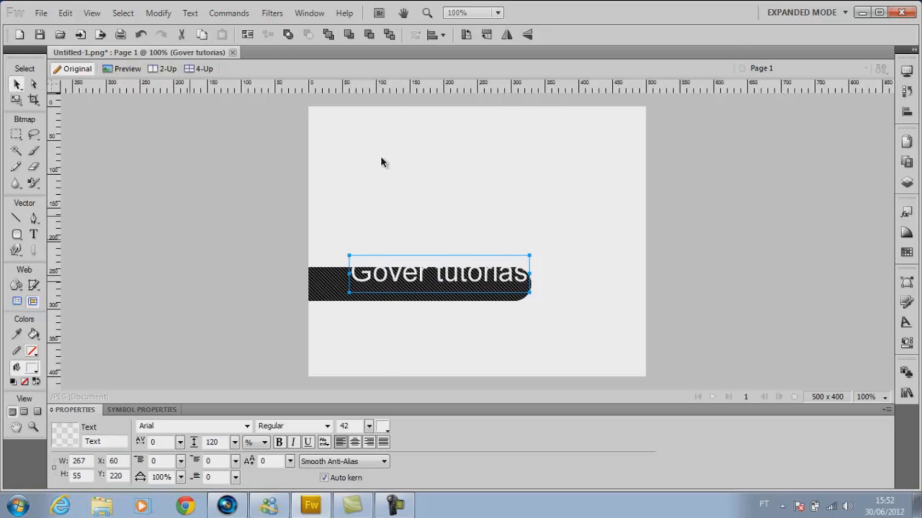
{"action": "left_click_drag", "start_coordinate": [424, 287], "coordinate": [413, 297]}
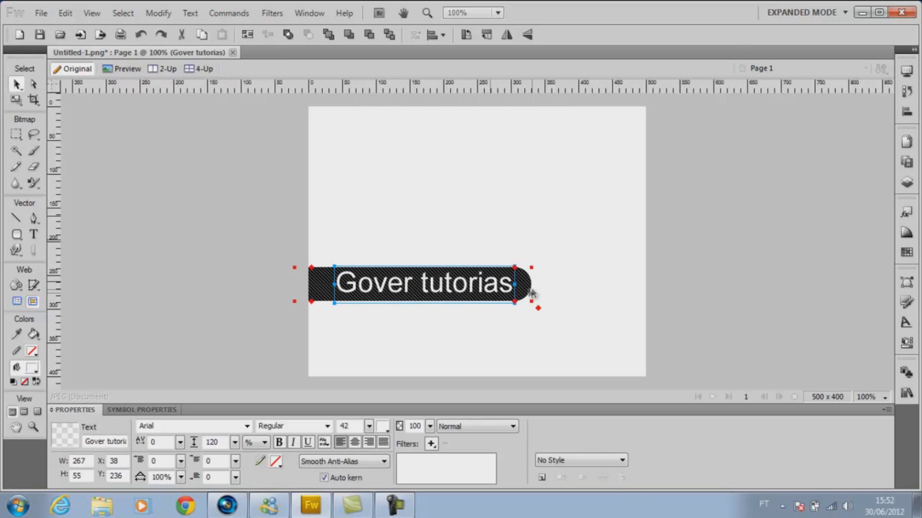
{"action": "left_click", "coordinate": [545, 288]}
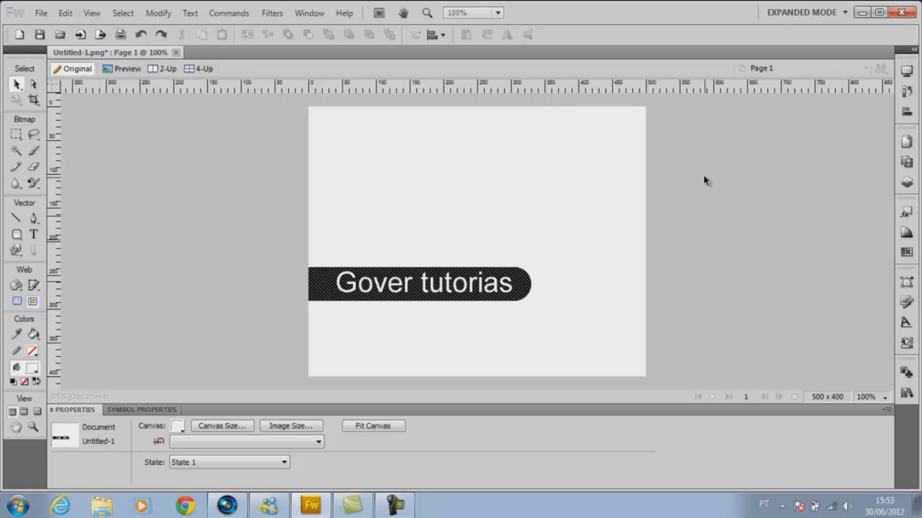
Close the image editor and switch to Vegas Pro 11.0.
{"action": "left_click", "coordinate": [902, 13]}
{"action": "left_click", "coordinate": [487, 287]}
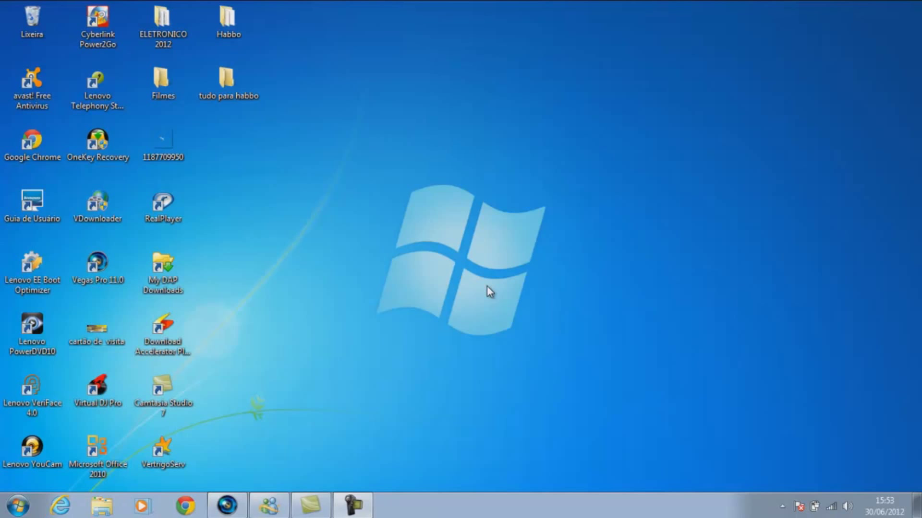
{"action": "left_click", "coordinate": [235, 505]}
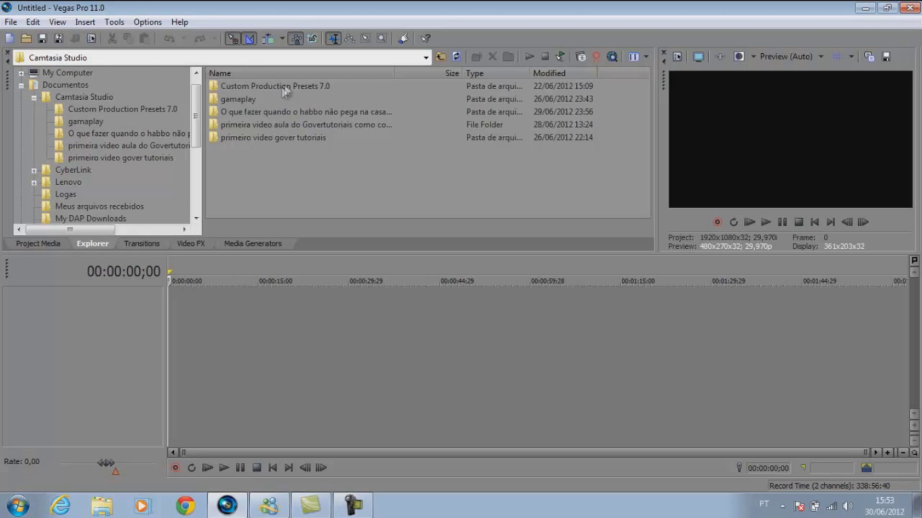
Add the video from the "primeiro video gover tutoriais" folder to the start of the timeline and delete its audio track.
{"action": "left_click", "coordinate": [269, 138]}
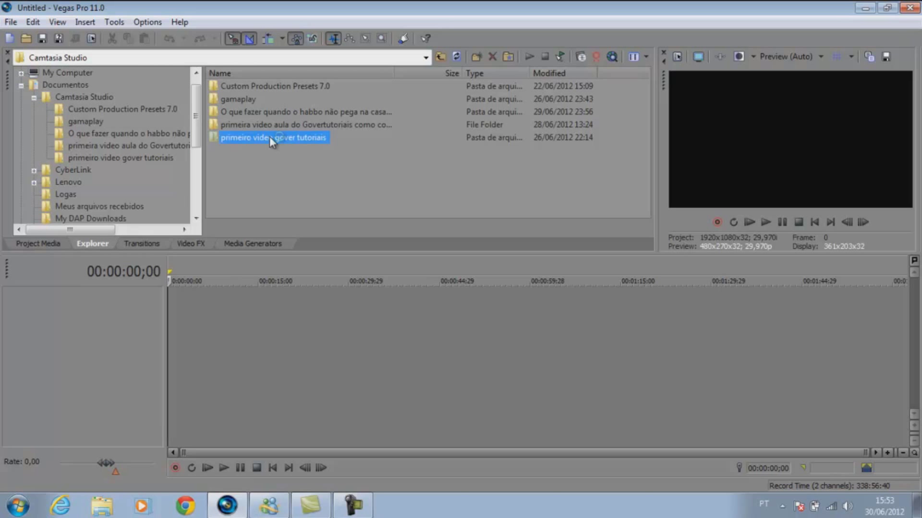
{"action": "double_click", "coordinate": [270, 139]}
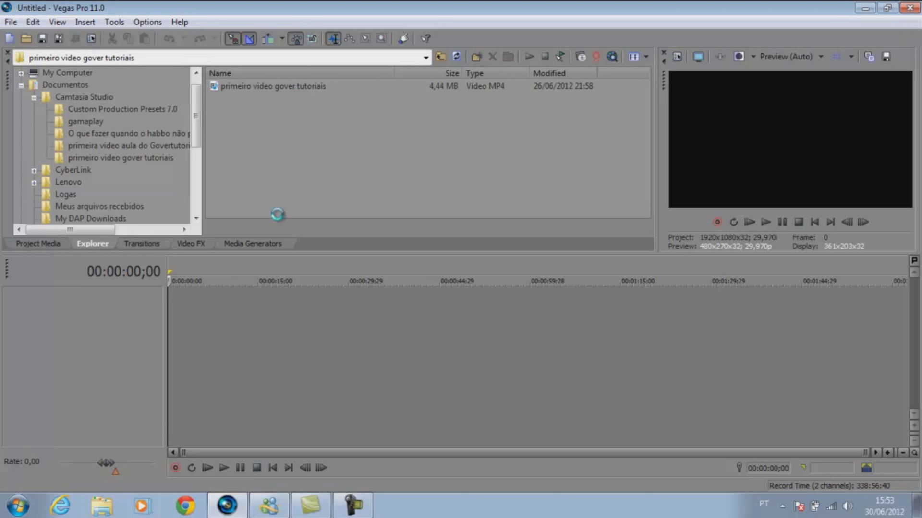
{"action": "left_click_drag", "start_coordinate": [241, 332], "coordinate": [242, 336]}
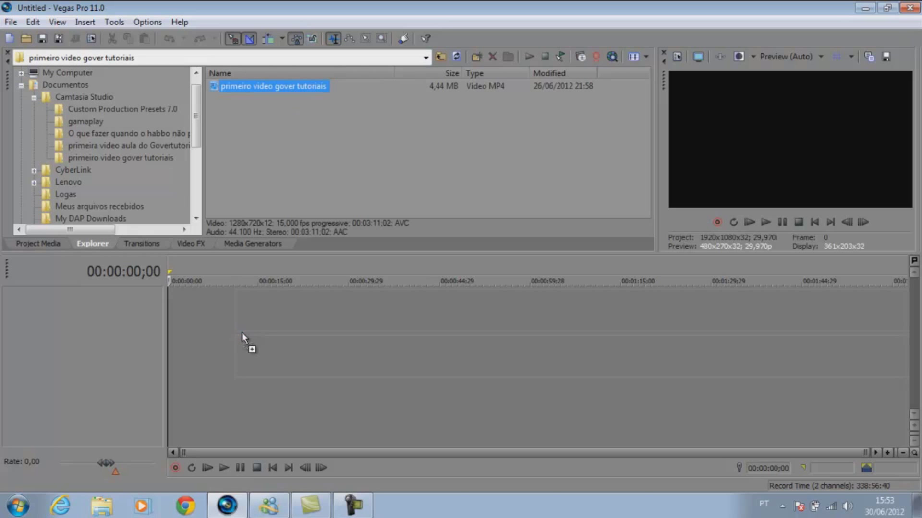
{"action": "left_click_drag", "start_coordinate": [184, 339], "coordinate": [185, 339]}
{"action": "left_click", "coordinate": [235, 311]}
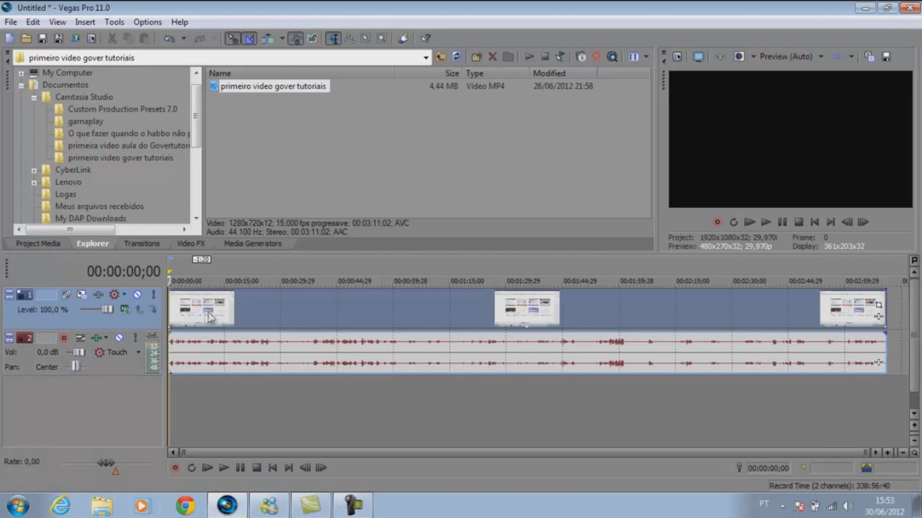
{"action": "left_click", "coordinate": [118, 366]}
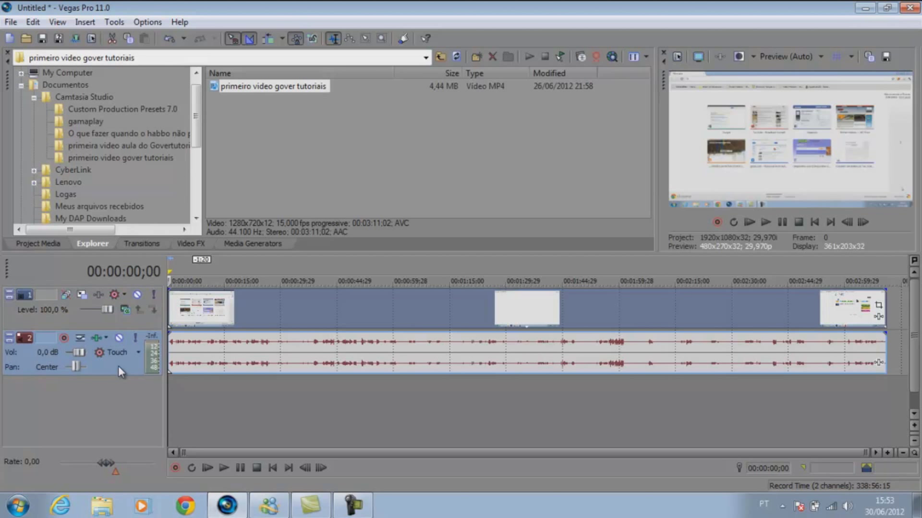
{"action": "key", "text": "Delete"}
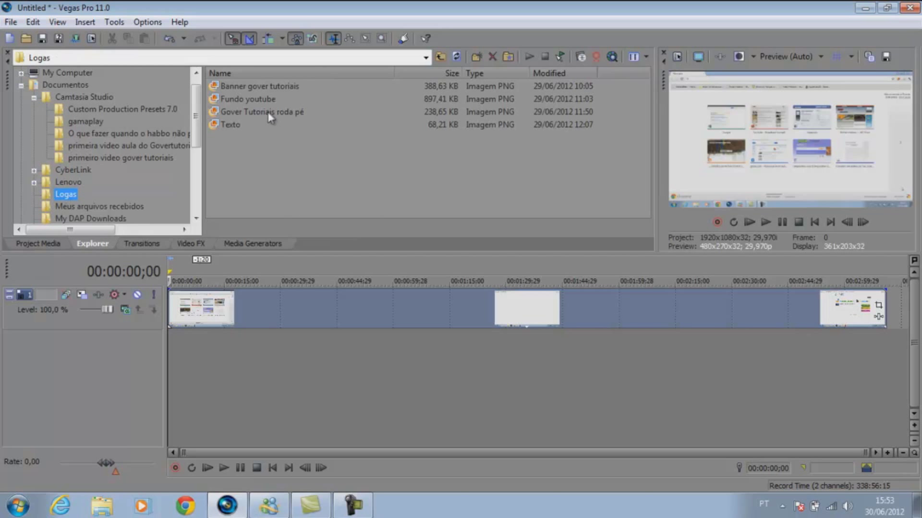
Add the "Gover Tutoriais roda pé" image above the video, lasting about 20 seconds from 00:00:15, and move the playhead to its start.
{"action": "left_click", "coordinate": [269, 114]}
{"action": "left_click_drag", "start_coordinate": [268, 111], "coordinate": [295, 302]}
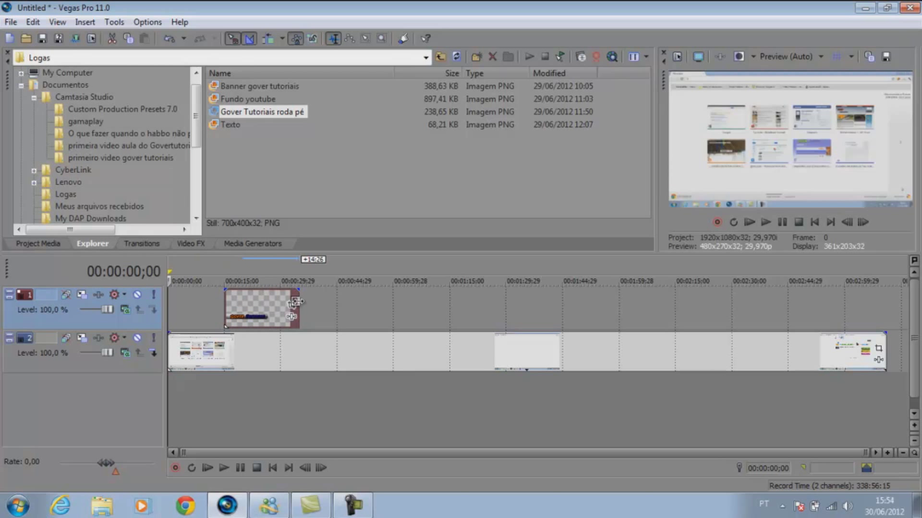
{"action": "left_click", "coordinate": [215, 393]}
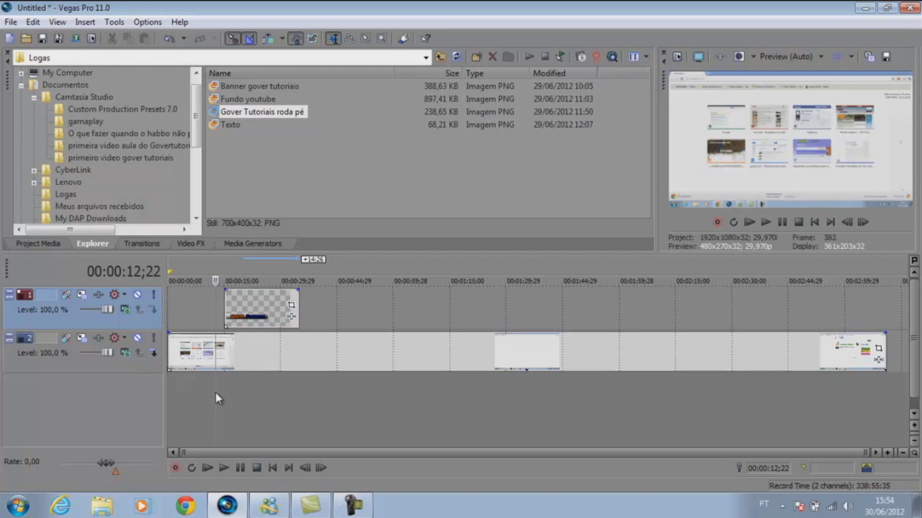
{"action": "left_click_drag", "start_coordinate": [214, 396], "coordinate": [224, 394]}
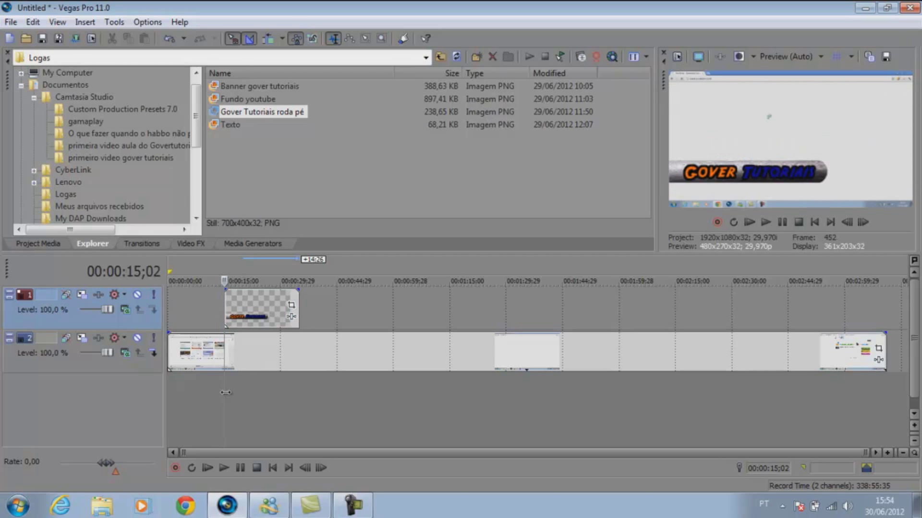
Lower the banner image in the frame with Pan/Crop, shifting the crop area to a Y center of 158,2.
{"action": "left_click", "coordinate": [291, 308]}
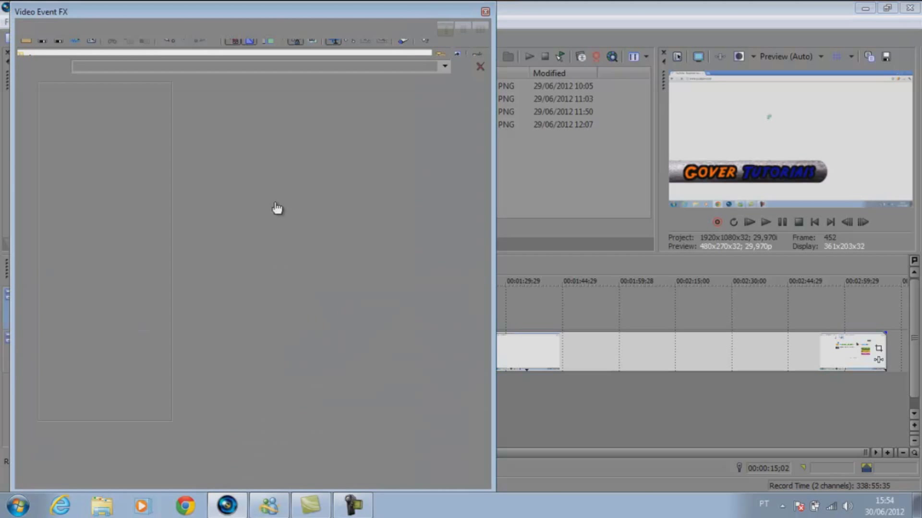
{"action": "left_click_drag", "start_coordinate": [277, 200], "coordinate": [277, 184]}
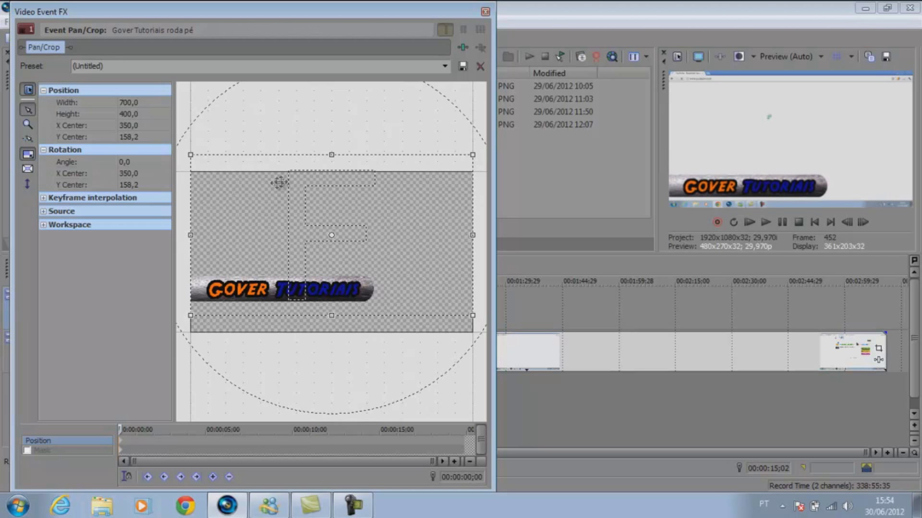
{"action": "left_click", "coordinate": [486, 11]}
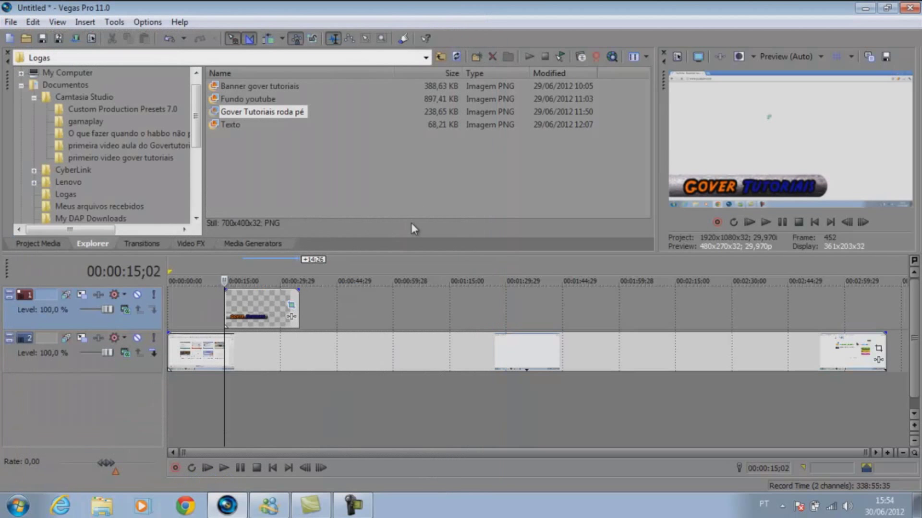
Offset the banner track's motion at its starting keyframe to X -1.254,50 so the banner sits outside the frame.
{"action": "left_click", "coordinate": [81, 295]}
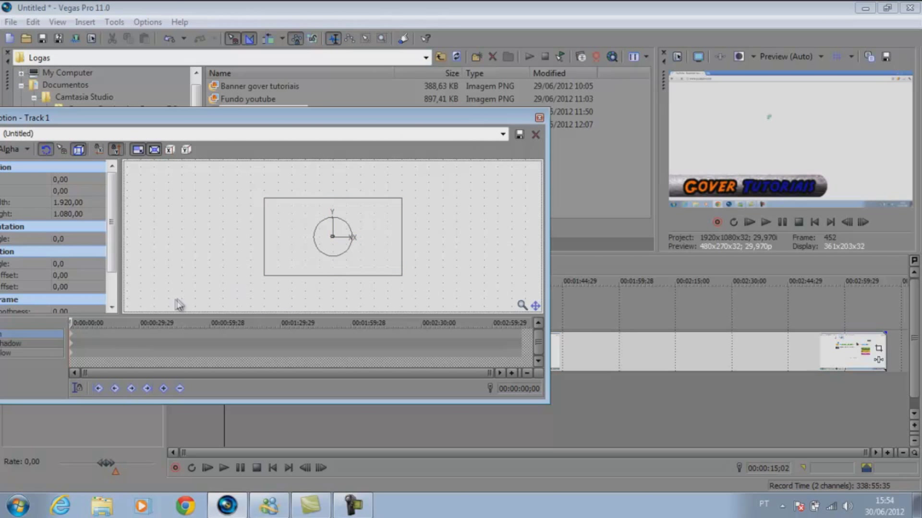
{"action": "left_click_drag", "start_coordinate": [345, 235], "coordinate": [255, 244]}
At 00:00:23;25 in the banner's track motion, add a keyframe and move the banner back across the frame to about X 630,40.
{"action": "left_click_drag", "start_coordinate": [70, 323], "coordinate": [125, 323]}
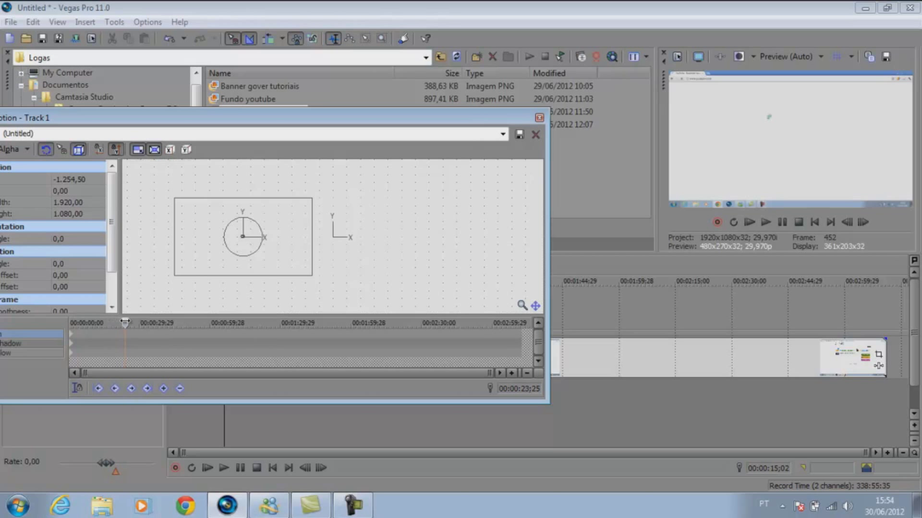
{"action": "mouse_move", "coordinate": [230, 282]}
{"action": "left_mouse_down"}
{"action": "mouse_move", "coordinate": [239, 255]}
{"action": "mouse_move", "coordinate": [308, 235]}
{"action": "mouse_move", "coordinate": [304, 247]}
{"action": "mouse_move", "coordinate": [243, 273]}
{"action": "left_mouse_up"}
{"action": "key", "text": "ctrl+z"}
{"action": "key", "text": "ctrl+shift+z"}
{"action": "key", "text": "ctrl+z"}
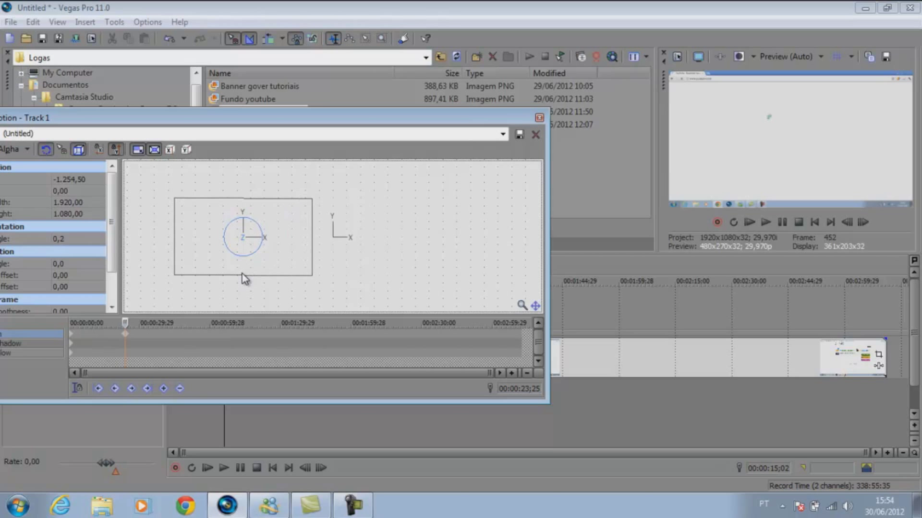
{"action": "left_click_drag", "start_coordinate": [248, 248], "coordinate": [384, 241]}
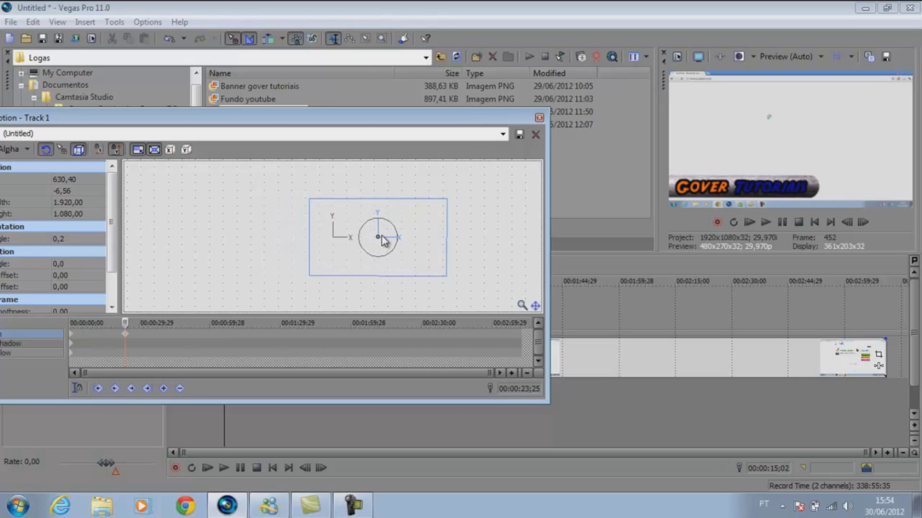
Insert a new video track above the banner track and place "Gover Tutoriais roda pé" on it right after the first banner ends.
{"action": "left_click", "coordinate": [537, 114]}
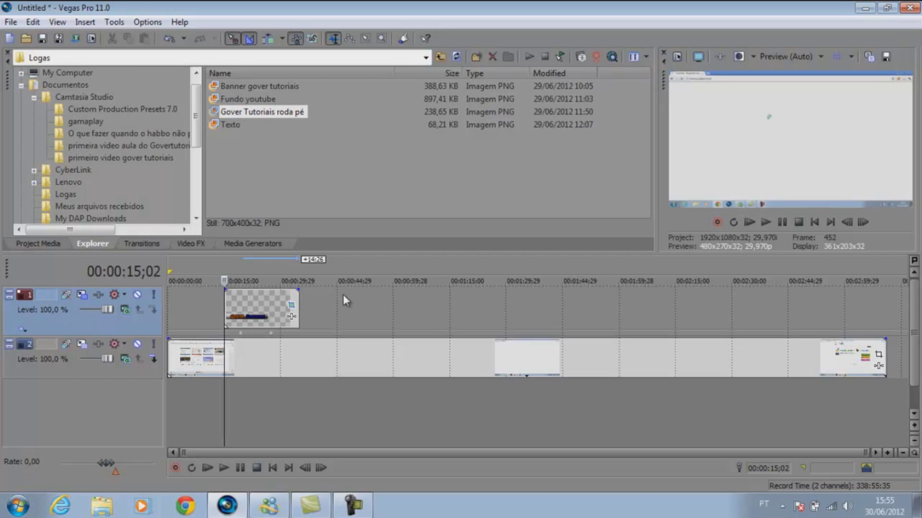
{"action": "key", "text": "ctrl+shift+q"}
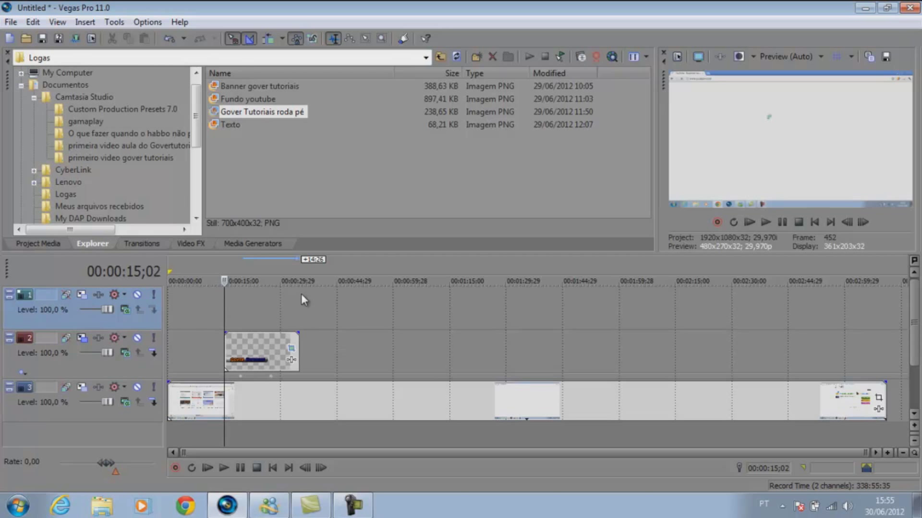
{"action": "left_click_drag", "start_coordinate": [263, 112], "coordinate": [373, 313]}
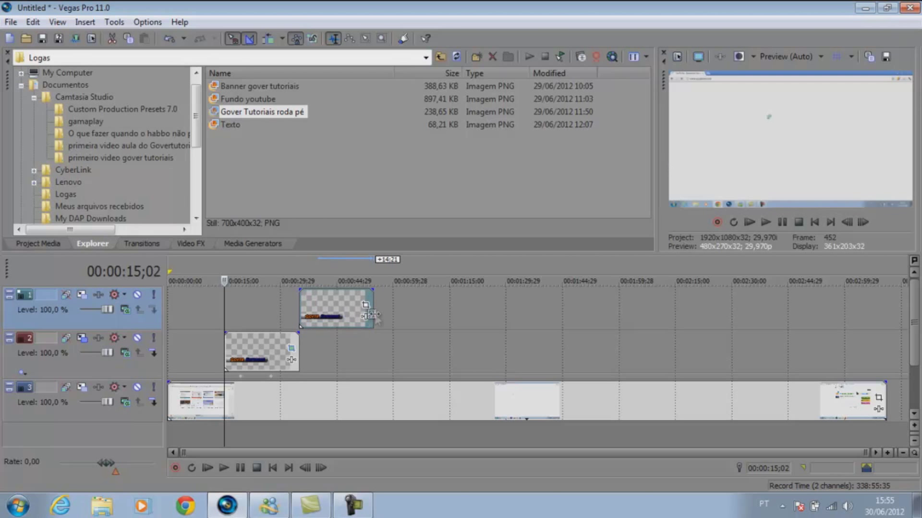
In the new banner track's motion, set the starting X to about -75,46 and move the banner leftward out of frame at 00:00:24;20.
{"action": "left_click", "coordinate": [82, 295]}
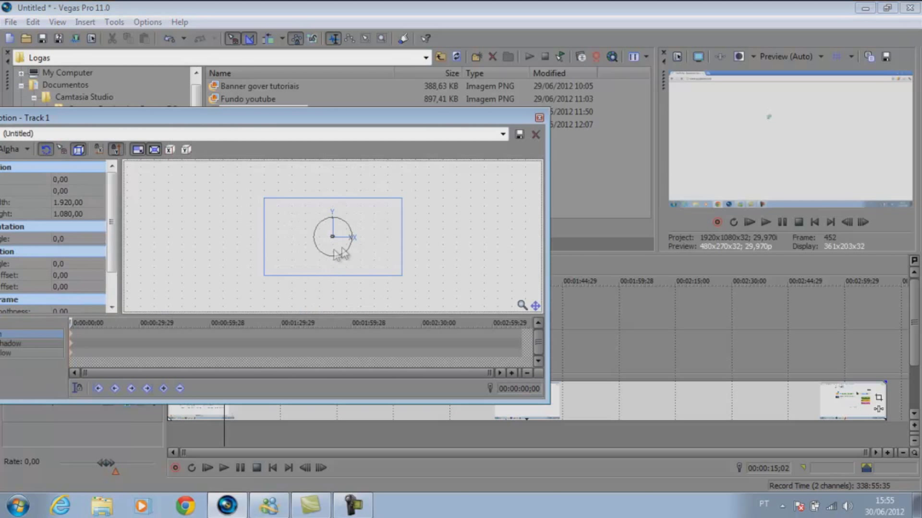
{"action": "mouse_move", "coordinate": [302, 260]}
{"action": "left_mouse_down"}
{"action": "mouse_move", "coordinate": [319, 260]}
{"action": "mouse_move", "coordinate": [309, 260]}
{"action": "left_mouse_up"}
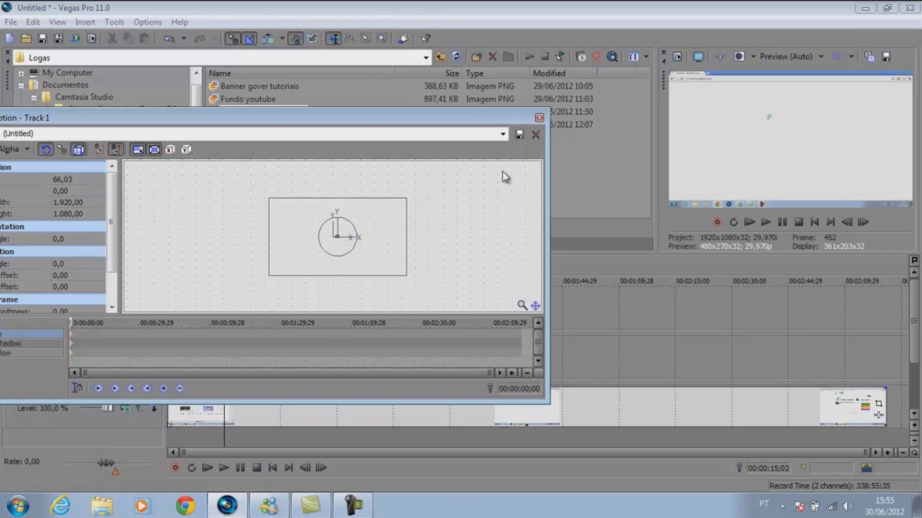
{"action": "left_click", "coordinate": [314, 433]}
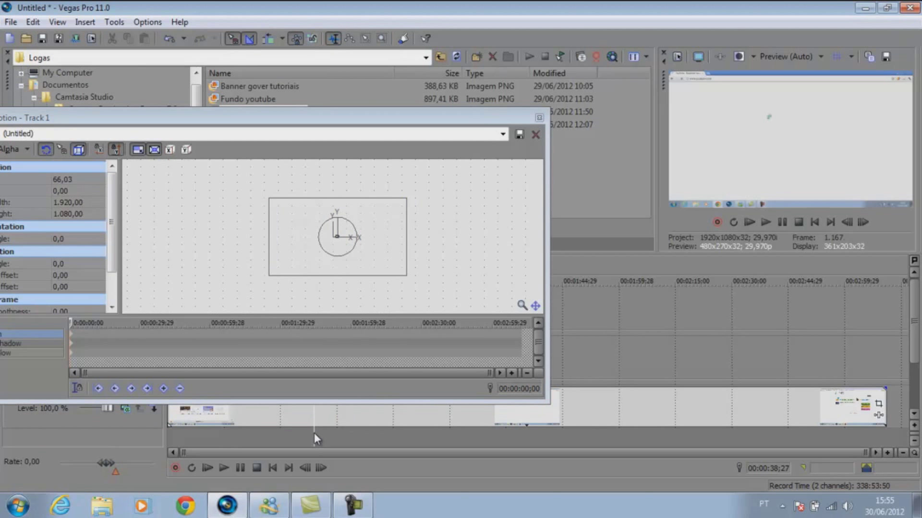
{"action": "left_click_drag", "start_coordinate": [358, 260], "coordinate": [345, 258]}
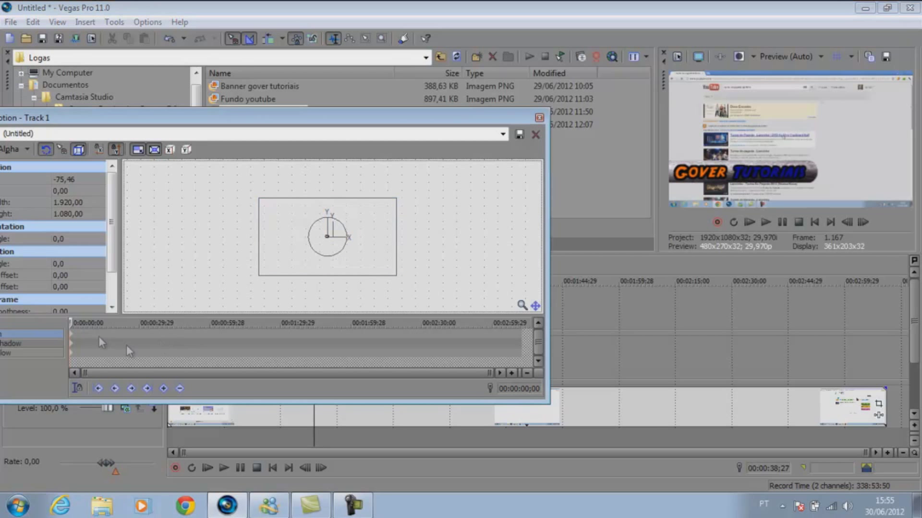
{"action": "left_click_drag", "start_coordinate": [73, 322], "coordinate": [127, 318]}
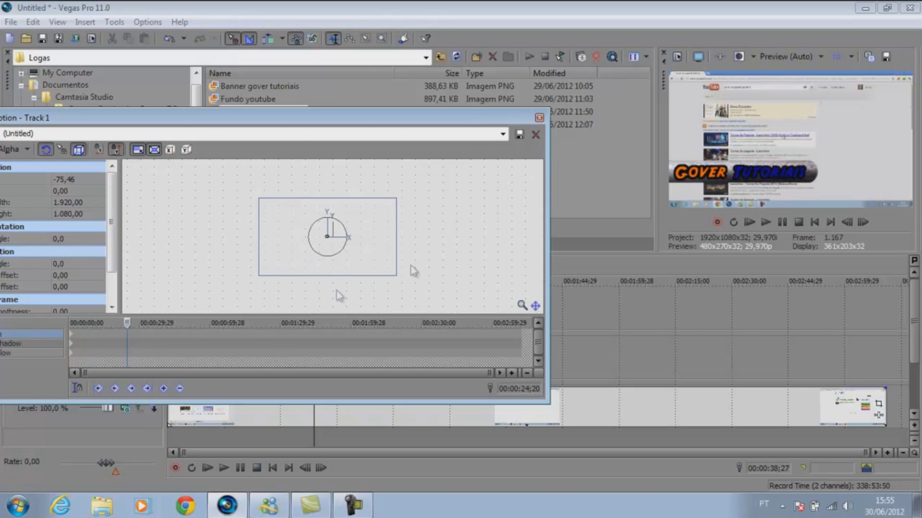
{"action": "left_click_drag", "start_coordinate": [388, 258], "coordinate": [305, 260]}
{"action": "left_click", "coordinate": [539, 118]}
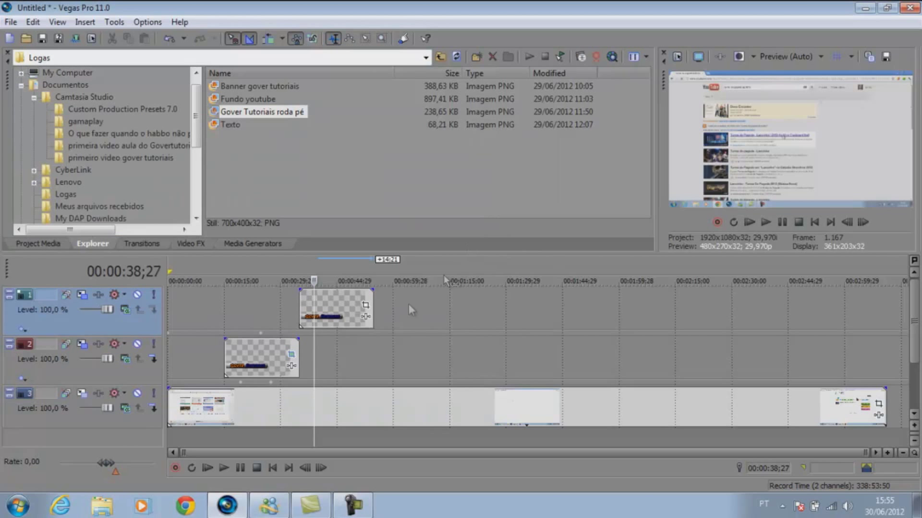
Lower the second banner in the frame with Pan/Crop, shifting the crop area to a Y center of 151,5.
{"action": "left_click", "coordinate": [366, 315]}
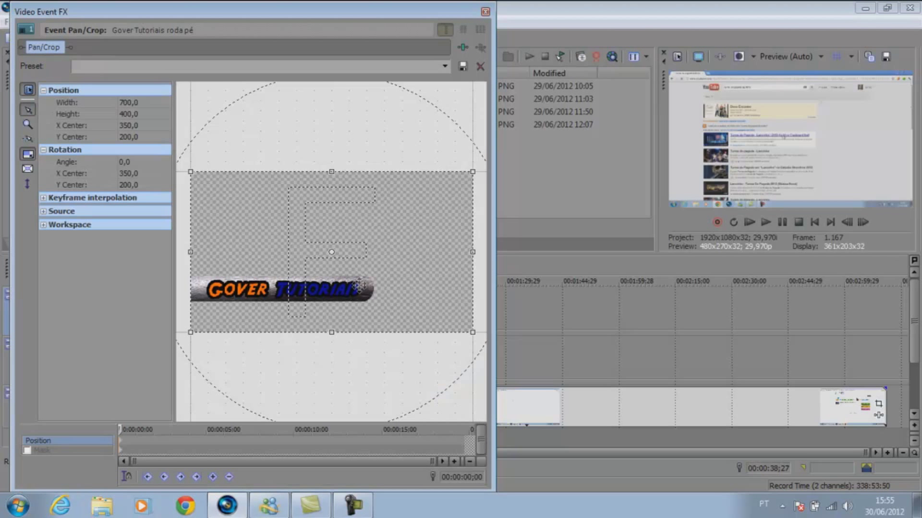
{"action": "mouse_move", "coordinate": [367, 274]}
{"action": "left_mouse_down"}
{"action": "mouse_move", "coordinate": [369, 291]}
{"action": "mouse_move", "coordinate": [372, 262]}
{"action": "mouse_move", "coordinate": [369, 293]}
{"action": "mouse_move", "coordinate": [367, 280]}
{"action": "left_mouse_up"}
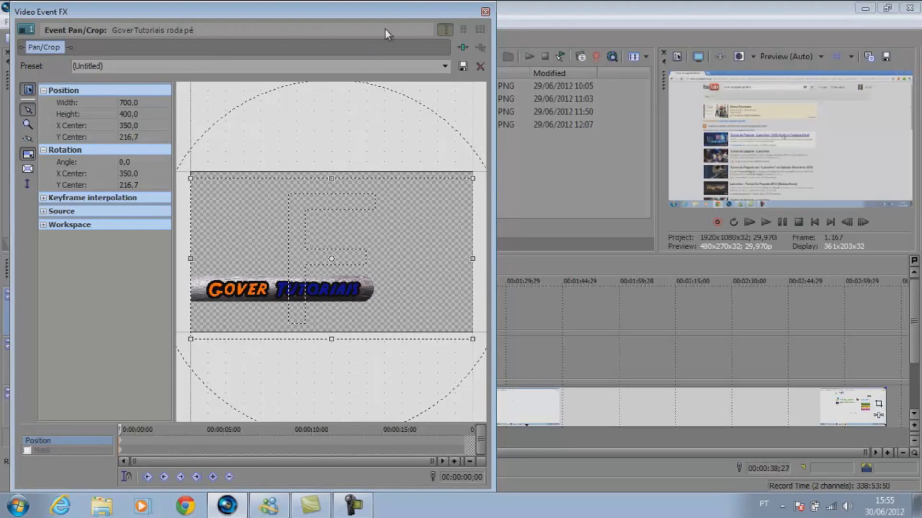
{"action": "left_click_drag", "start_coordinate": [392, 9], "coordinate": [726, 12]}
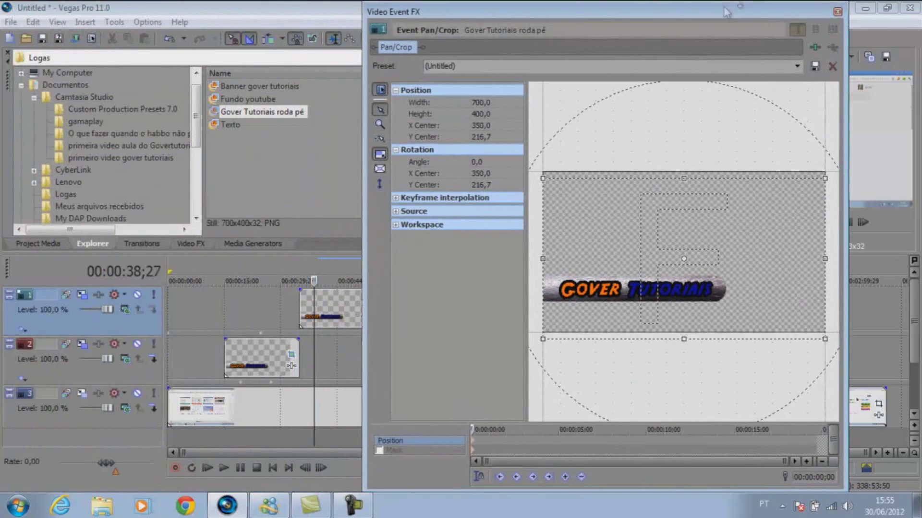
{"action": "left_click_drag", "start_coordinate": [314, 281], "coordinate": [289, 281]}
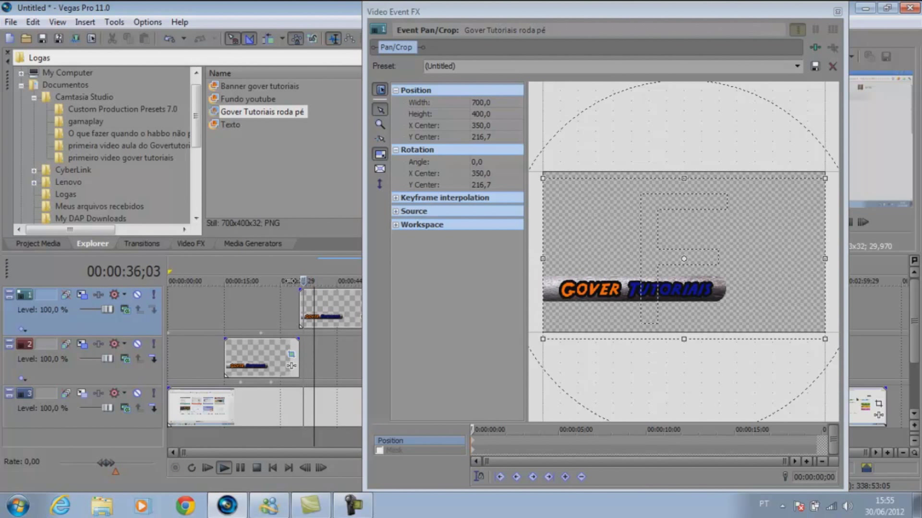
{"action": "left_click_drag", "start_coordinate": [818, 13], "coordinate": [409, 56]}
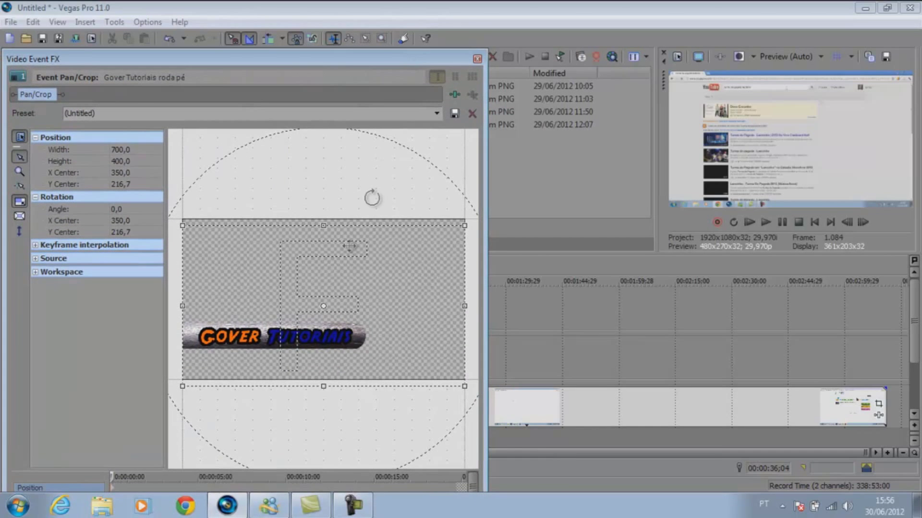
{"action": "left_click_drag", "start_coordinate": [313, 336], "coordinate": [312, 306]}
{"action": "left_click", "coordinate": [477, 58]}
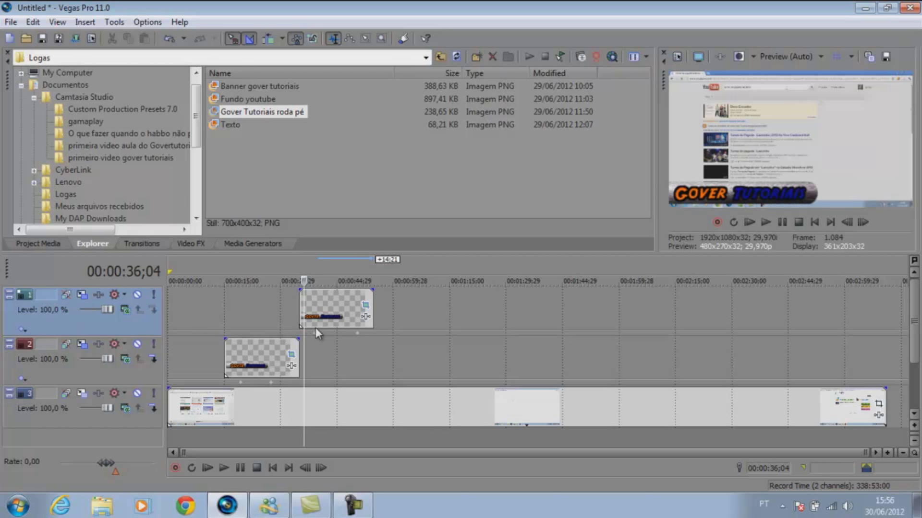
{"action": "left_click", "coordinate": [365, 306]}
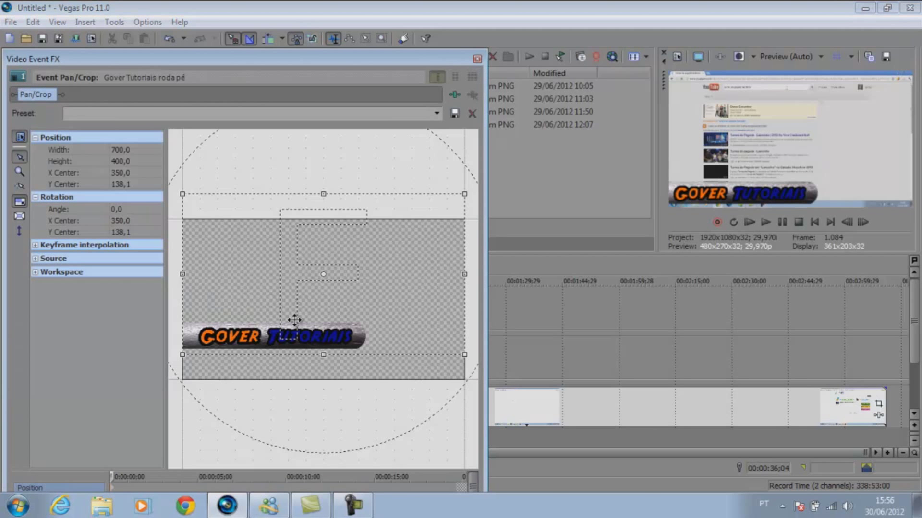
{"action": "left_click_drag", "start_coordinate": [321, 311], "coordinate": [321, 315]}
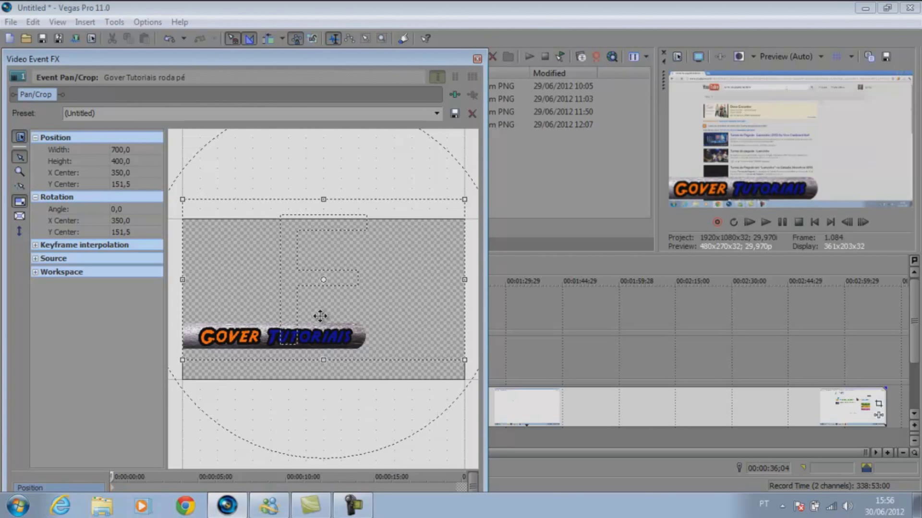
{"action": "left_click", "coordinate": [474, 61]}
Play from 00:00:15;02 to 00:00:28;27, trim the first banner to end there and move the second banner to start at that point.
{"action": "left_click", "coordinate": [204, 437]}
{"action": "left_click", "coordinate": [223, 445]}
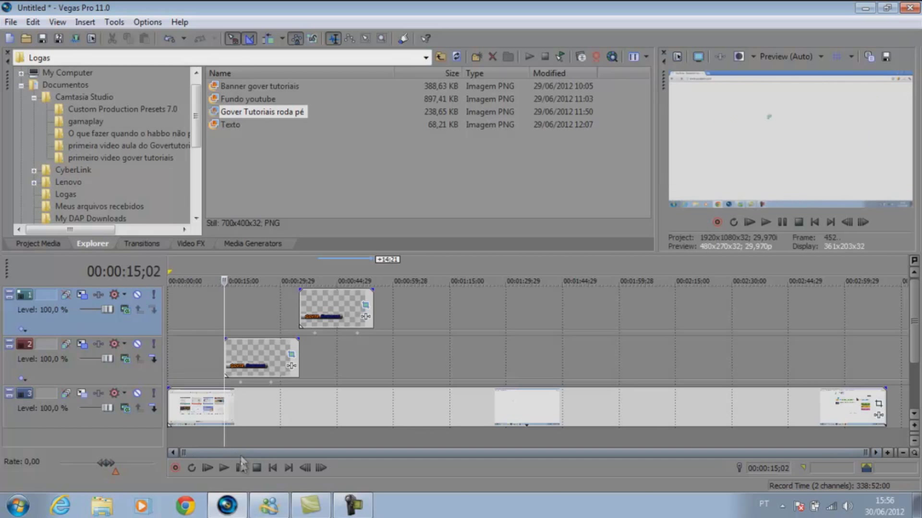
{"action": "left_click", "coordinate": [228, 467]}
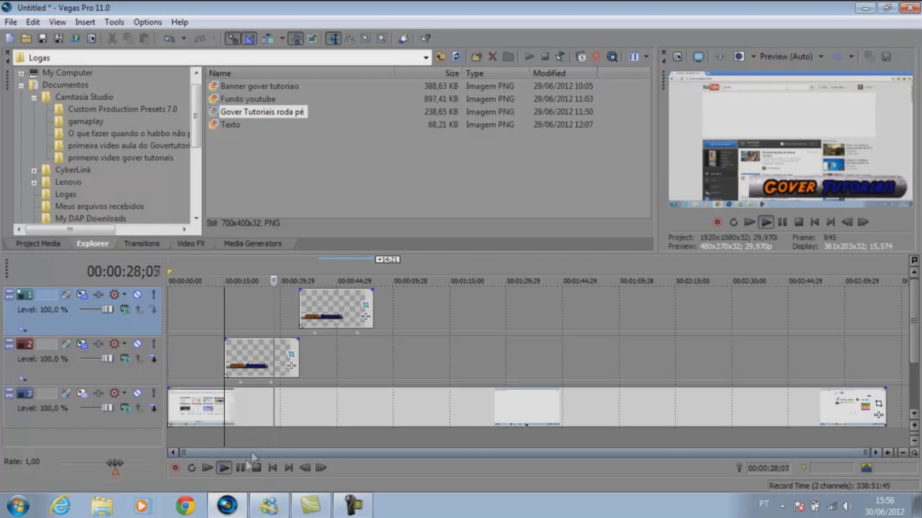
{"action": "left_click", "coordinate": [240, 466]}
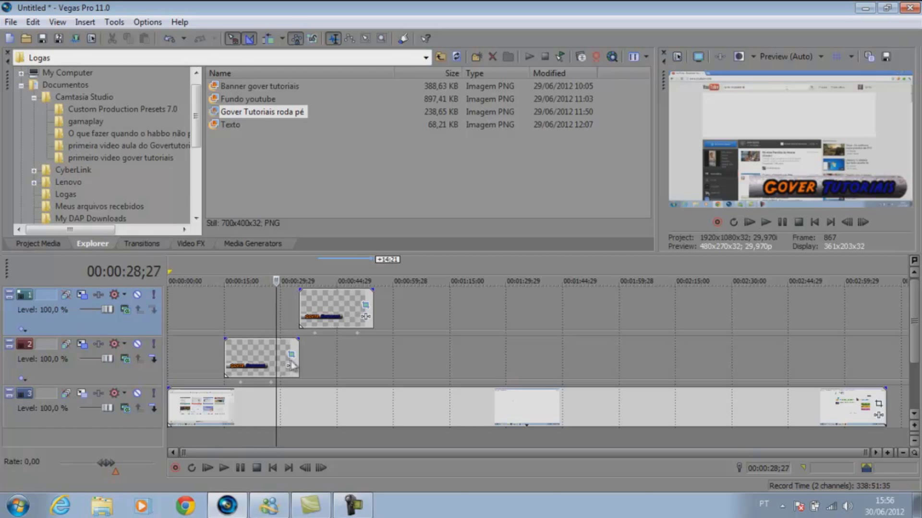
{"action": "left_click_drag", "start_coordinate": [296, 364], "coordinate": [278, 362]}
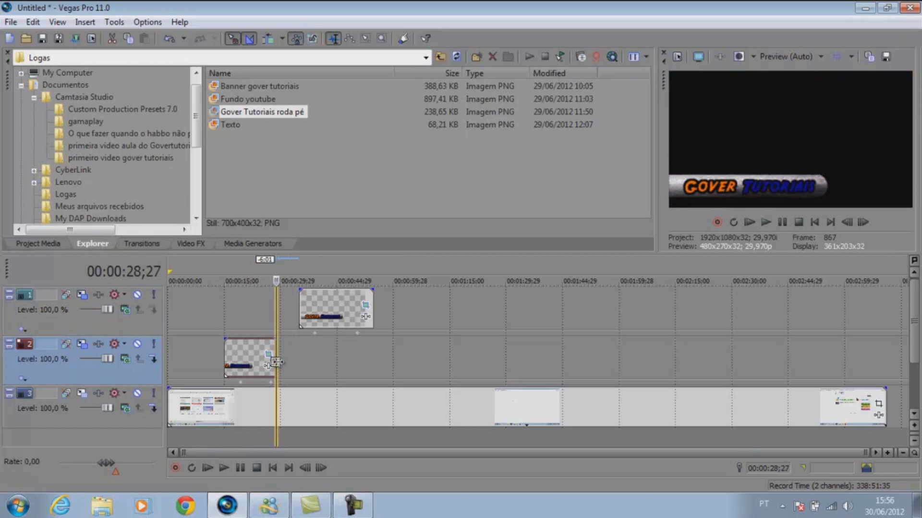
{"action": "left_click_drag", "start_coordinate": [332, 323], "coordinate": [298, 328]}
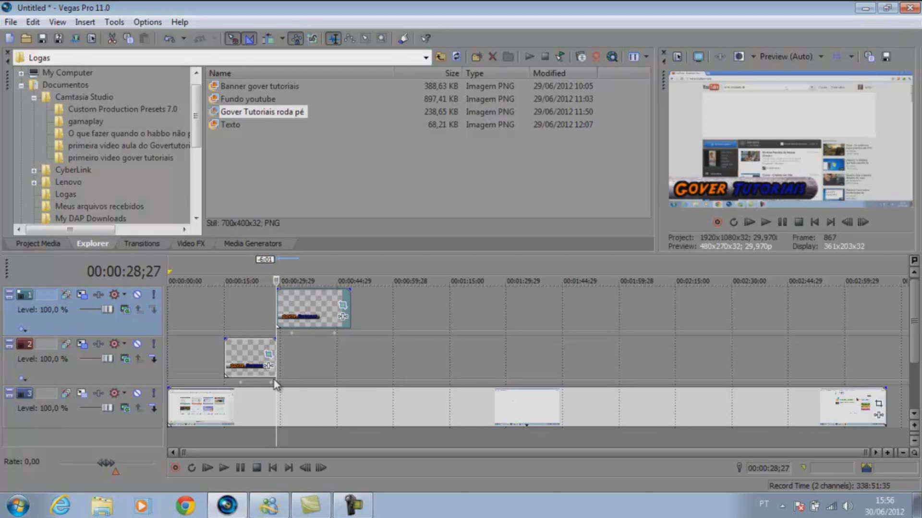
Play back the second banner from 00:00:28;27, and replay the whole banner sequence from 00:00:15;02.
{"action": "left_click", "coordinate": [765, 222]}
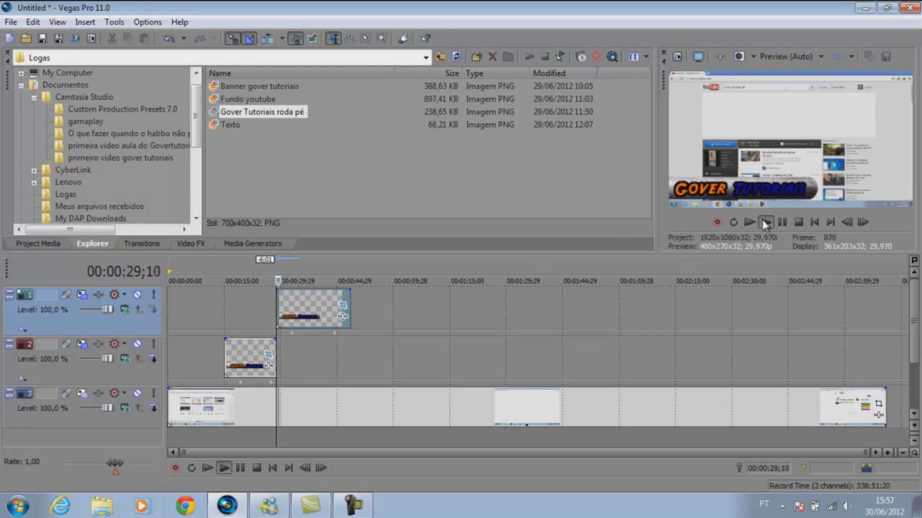
{"action": "left_click", "coordinate": [250, 383]}
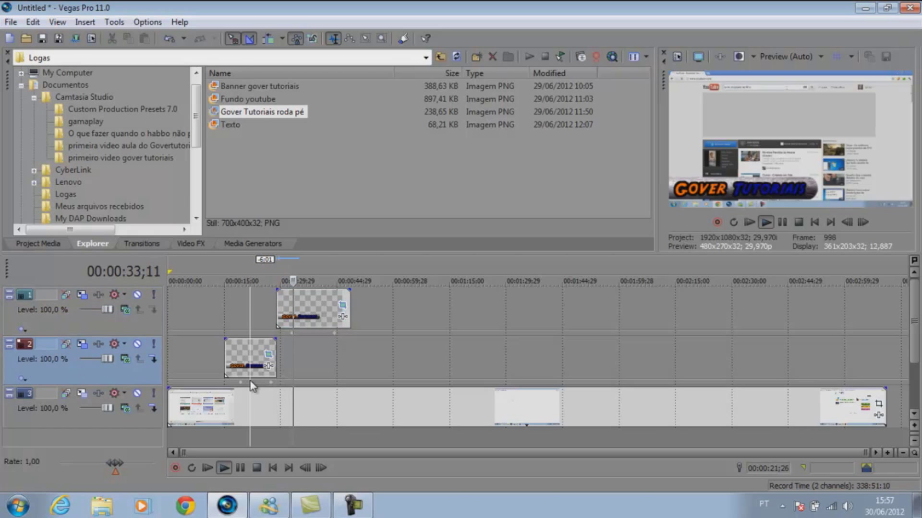
{"action": "left_click", "coordinate": [225, 392]}
{"action": "key", "text": "space"}
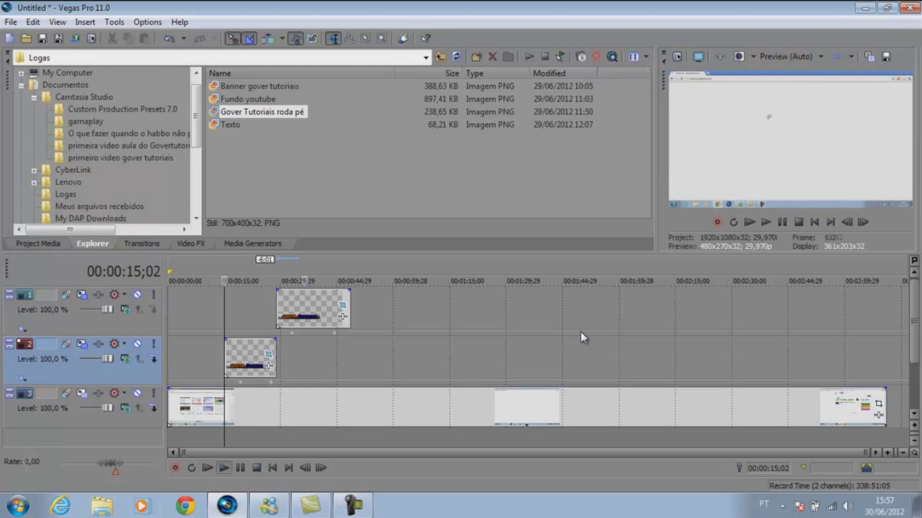
{"action": "key", "text": "space"}
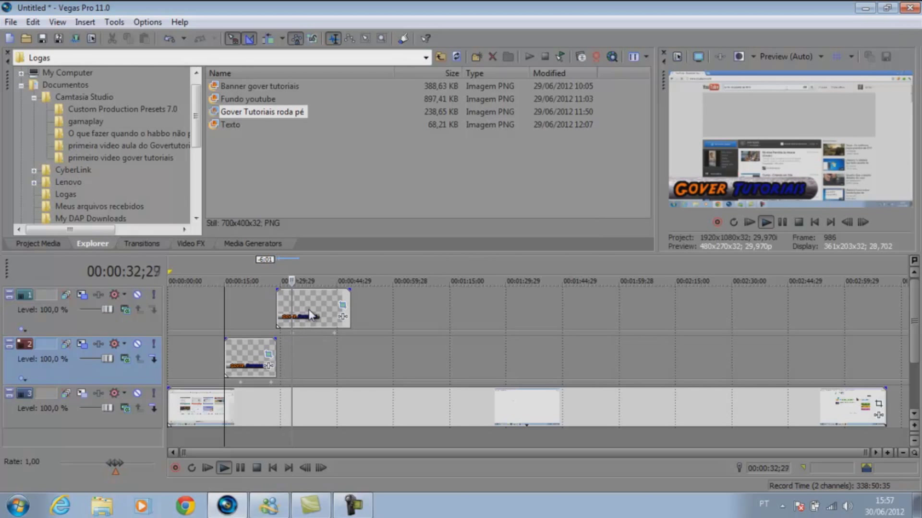
Try moving the second banner about 7 seconds earlier so it overlaps the first, with the playhead at 00:00:18;03.
{"action": "left_click_drag", "start_coordinate": [310, 322], "coordinate": [282, 322]}
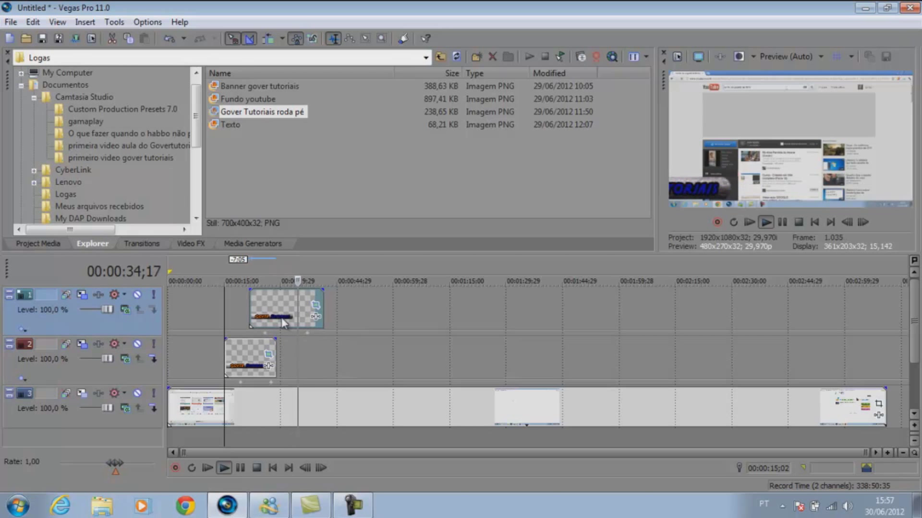
{"action": "left_click", "coordinate": [241, 322]}
{"action": "key", "text": "space"}
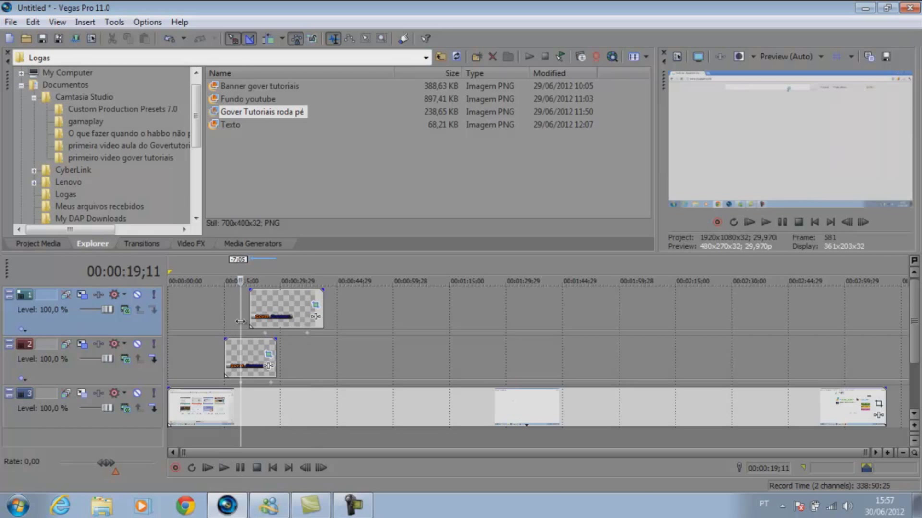
{"action": "left_click", "coordinate": [230, 321]}
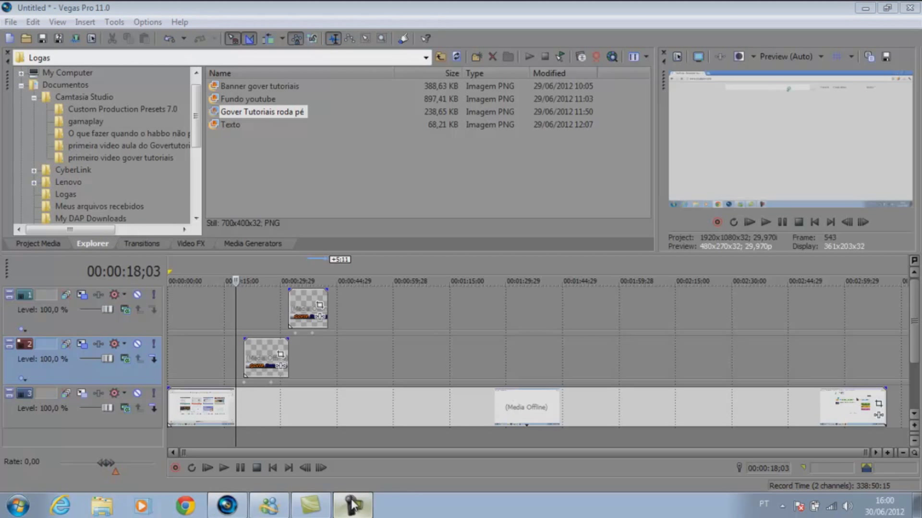
Examine the first banner track's motion at its 00:00:20;03 and 00:00:27;08 keyframes.
{"action": "left_click", "coordinate": [351, 504]}
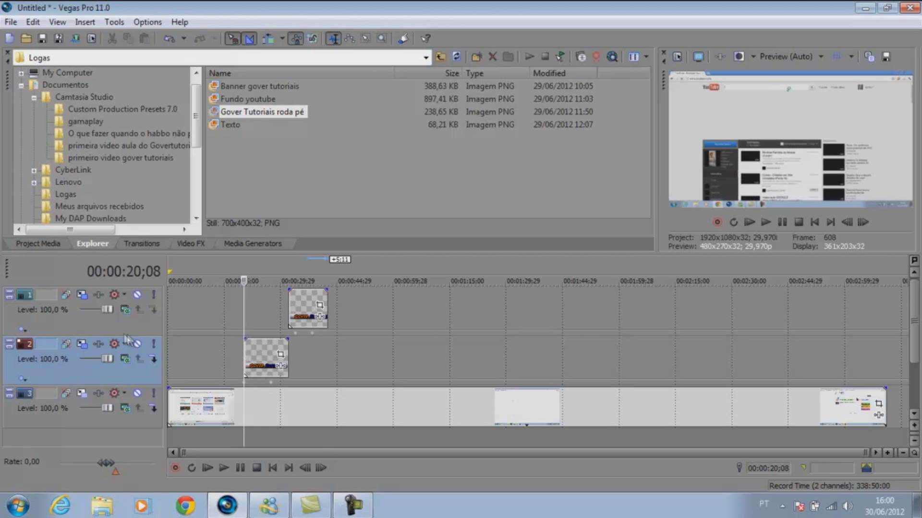
{"action": "left_click", "coordinate": [83, 344]}
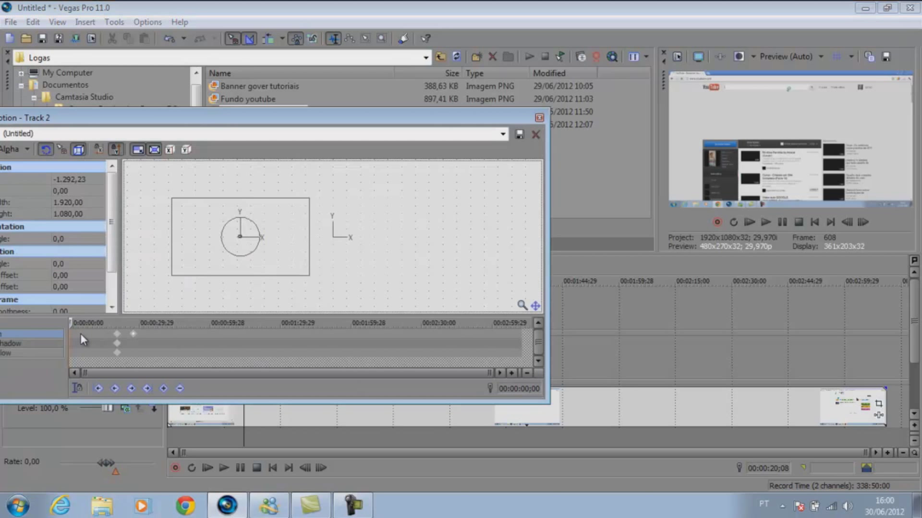
{"action": "left_click_drag", "start_coordinate": [72, 322], "coordinate": [103, 323]}
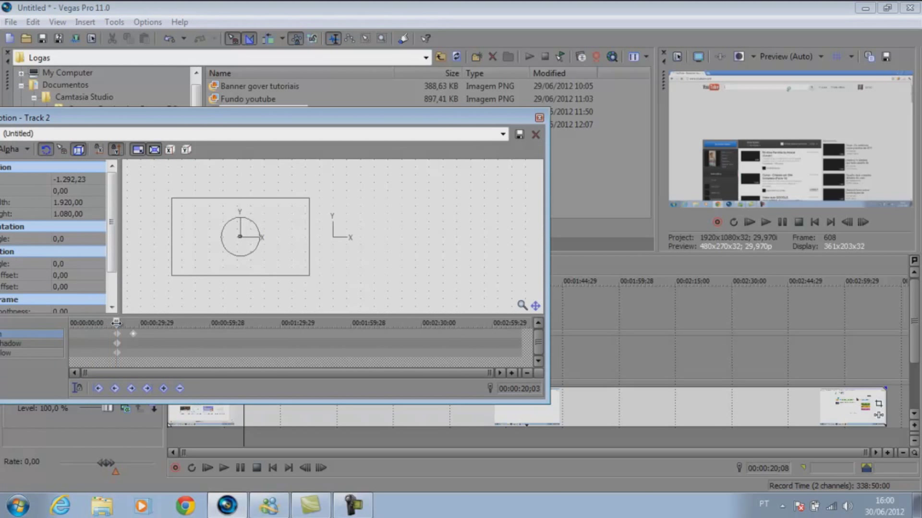
{"action": "left_click_drag", "start_coordinate": [75, 330], "coordinate": [133, 332]}
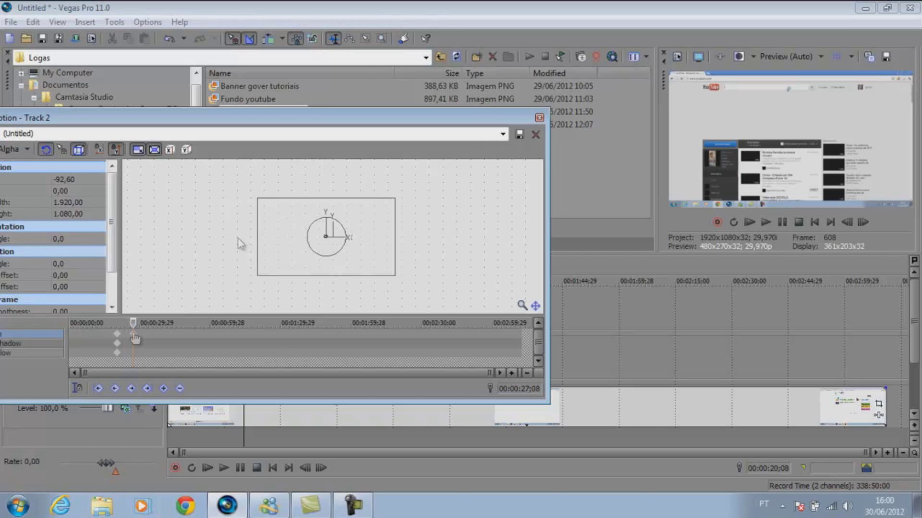
{"action": "left_click", "coordinate": [539, 118]}
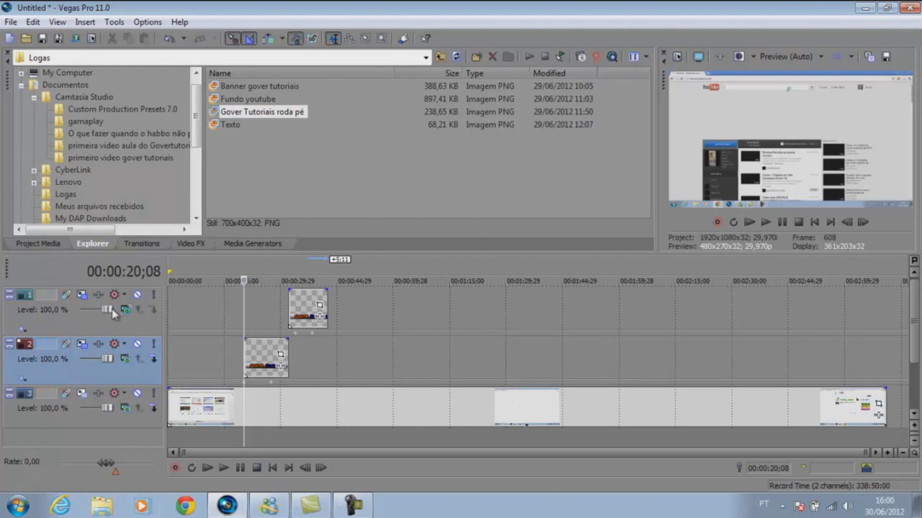
Check the second banner track's motion keyframes and play back both banners from 00:00:20;08.
{"action": "key", "text": "Down"}
{"action": "left_click", "coordinate": [82, 290]}
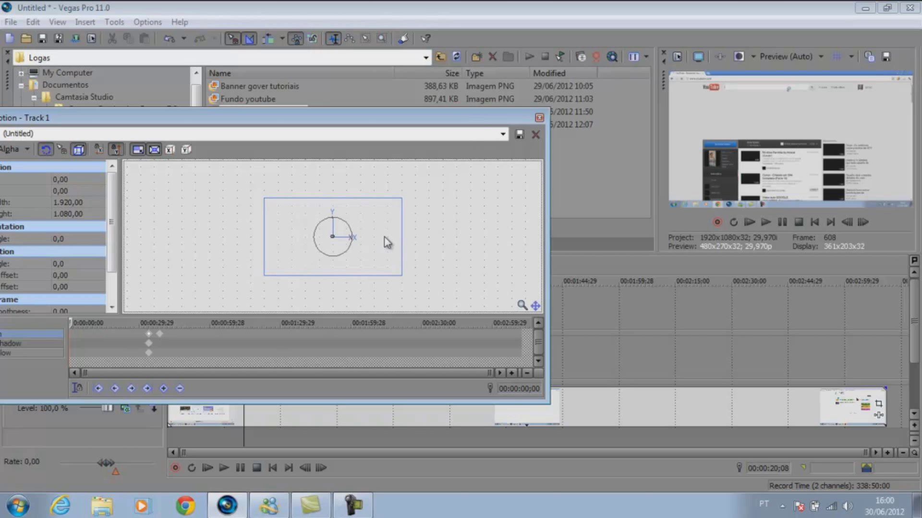
{"action": "left_click", "coordinate": [539, 118]}
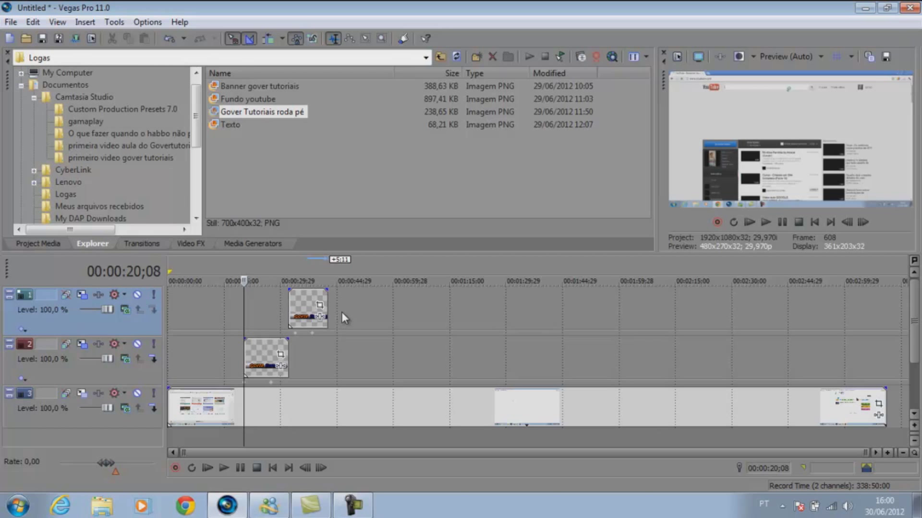
{"action": "left_click", "coordinate": [772, 220]}
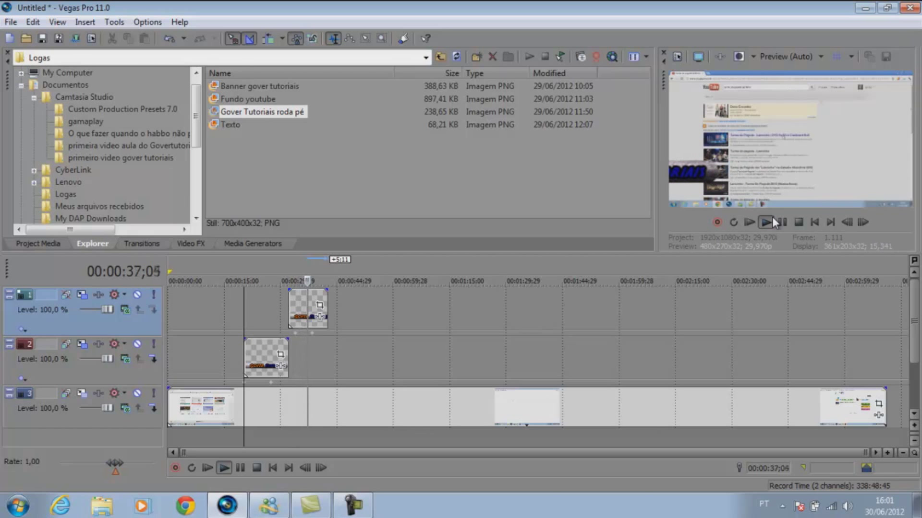
{"action": "left_click", "coordinate": [783, 221]}
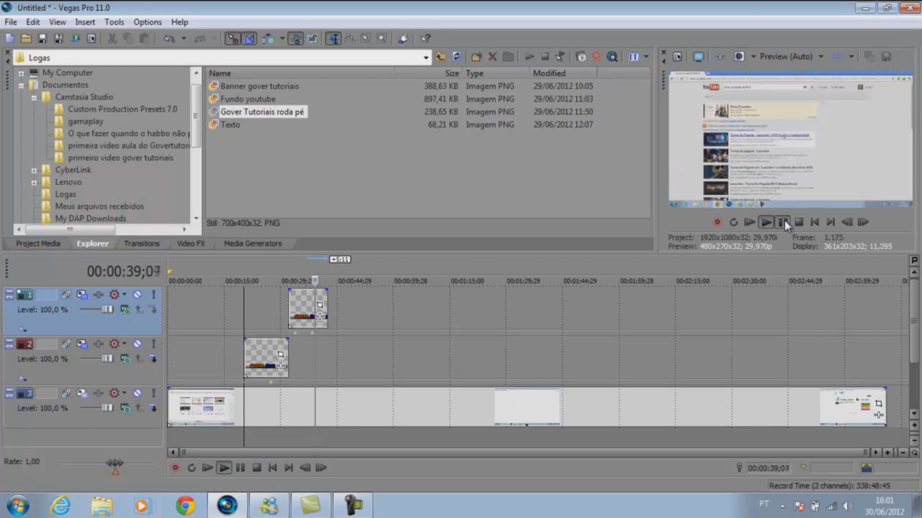